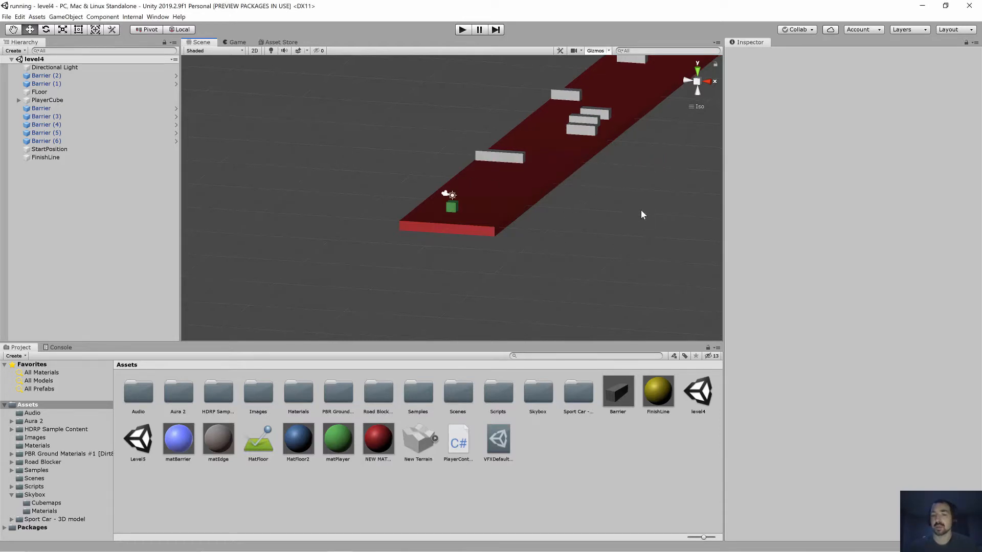
{"action": "left_click_drag", "start_coordinate": [647, 203], "coordinate": [681, 186], "text": "alt"}
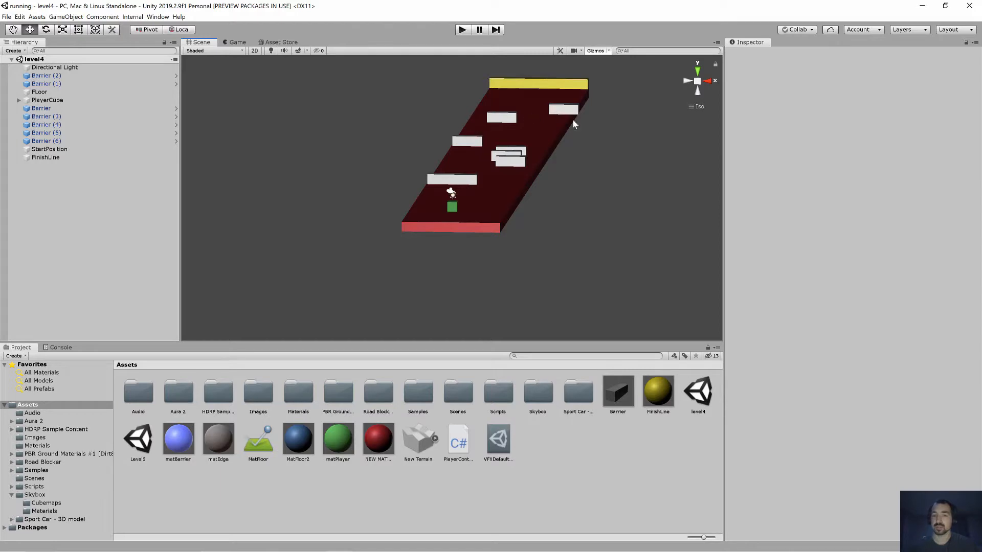
{"action": "left_click_drag", "start_coordinate": [659, 187], "coordinate": [631, 186], "text": "alt"}
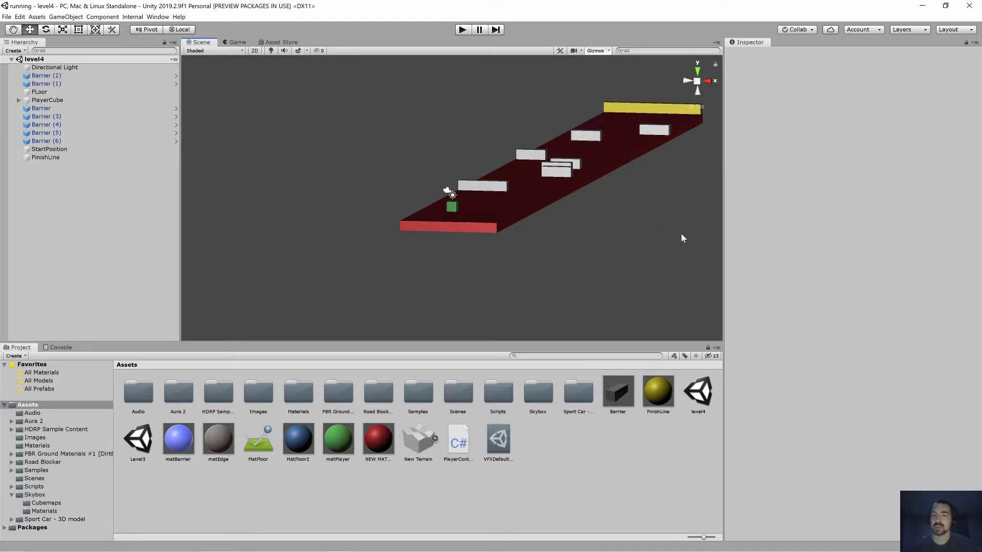
{"action": "mouse_move", "coordinate": [682, 239]}
{"action": "left_mouse_down", "text": "alt"}
{"action": "mouse_move", "coordinate": [649, 256]}
{"action": "mouse_move", "coordinate": [691, 253]}
{"action": "left_mouse_up", "text": "alt"}
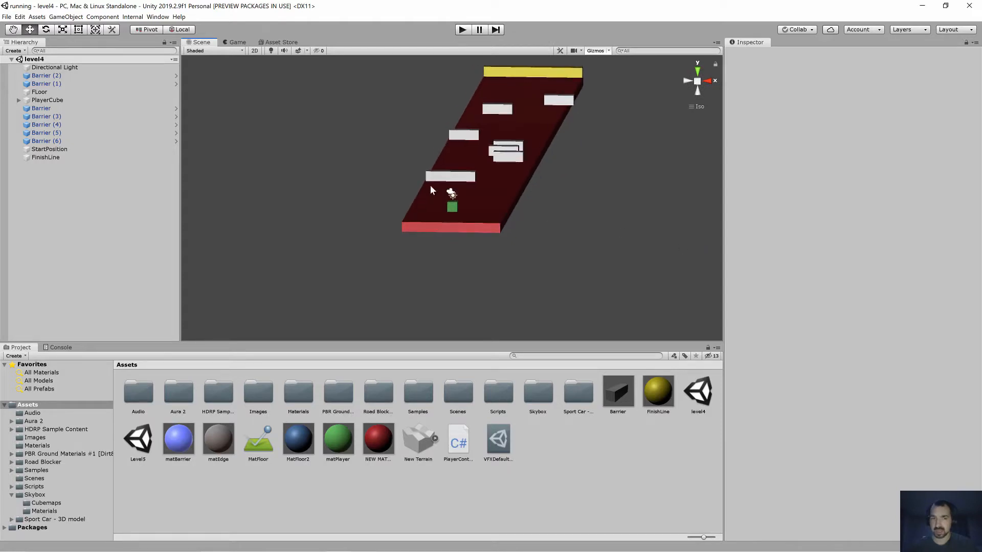
Open the Asset Store and search it for "texture materials".
{"action": "left_click", "coordinate": [280, 42]}
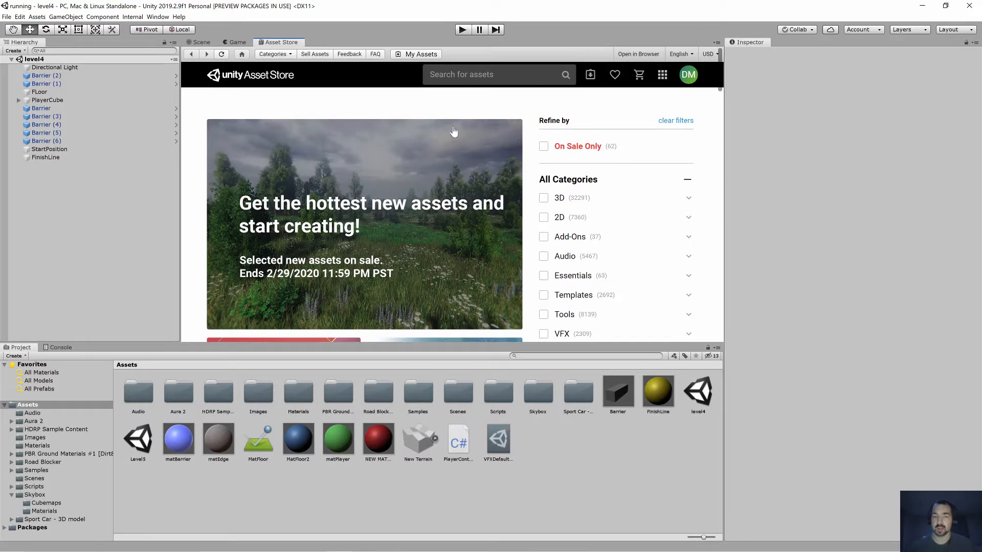
{"action": "scroll", "coordinate": [581, 220], "scroll_direction": "down", "scroll_amount": 1}
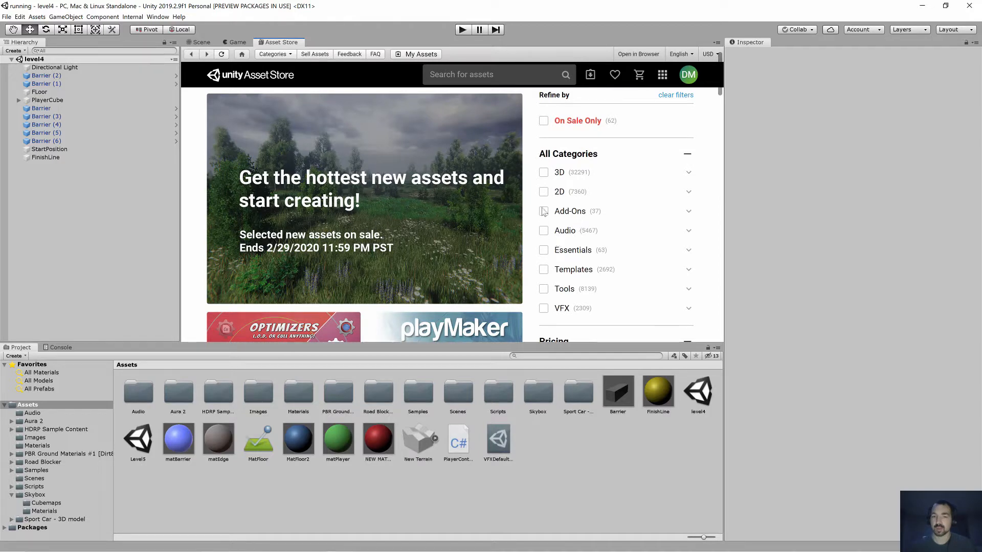
{"action": "scroll", "coordinate": [533, 192], "scroll_direction": "up", "scroll_amount": 1}
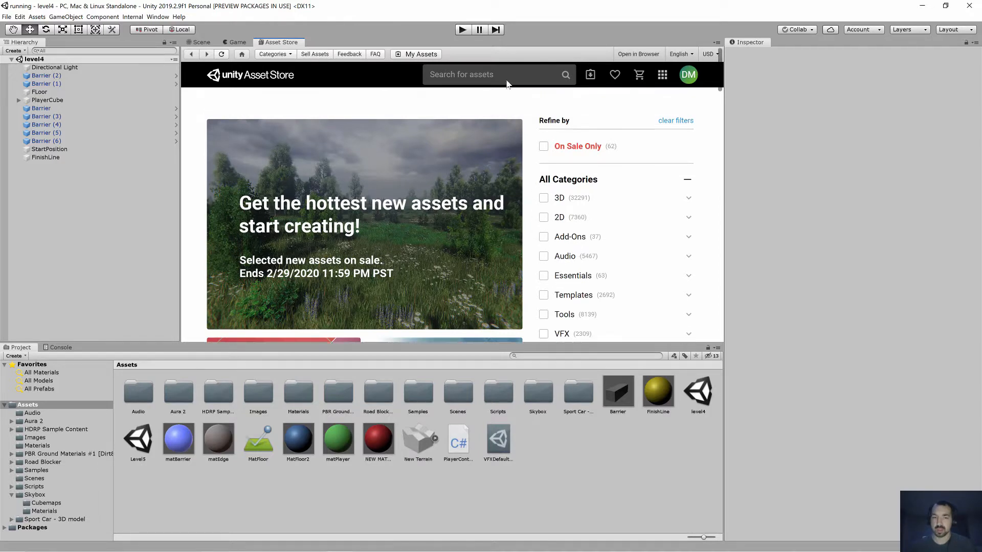
{"action": "left_click", "coordinate": [509, 77]}
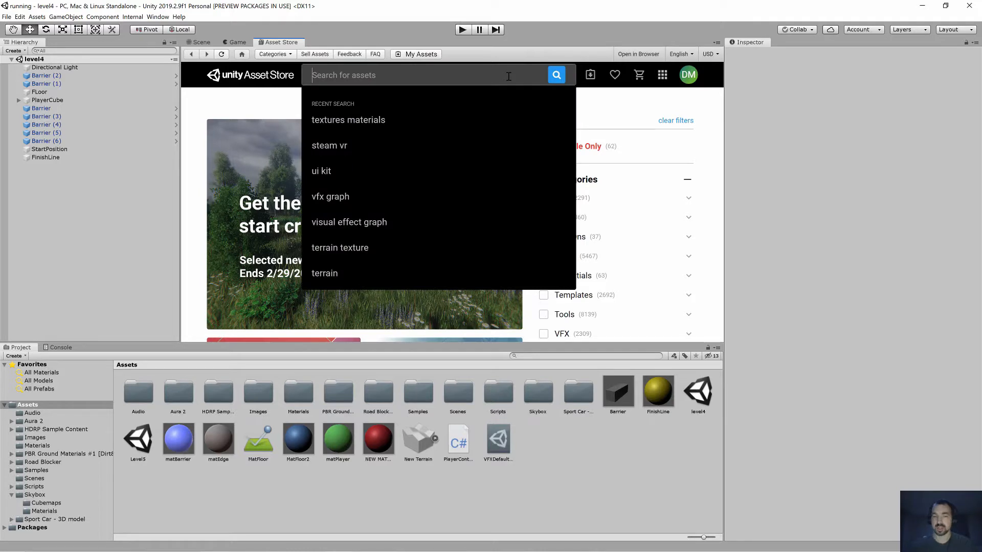
{"action": "type", "text": "tesxtur"}
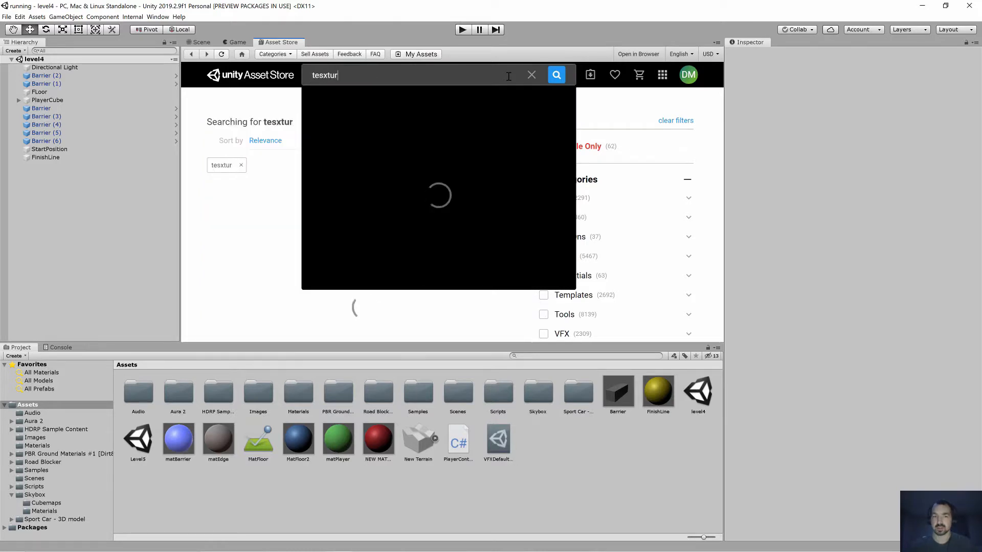
{"action": "key", "text": "BackSpace"}
{"action": "key", "text": "BackSpace"}
{"action": "key", "text": "BackSpace"}
{"action": "key", "text": "BackSpace"}
{"action": "key", "text": "BackSpace"}
{"action": "type", "text": "xt"}
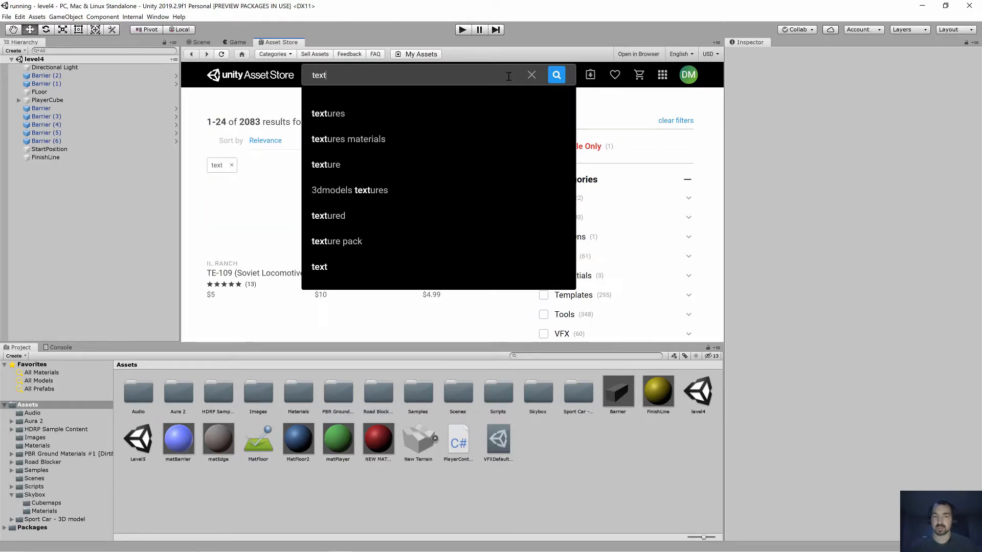
{"action": "type", "text": "ure materials"}
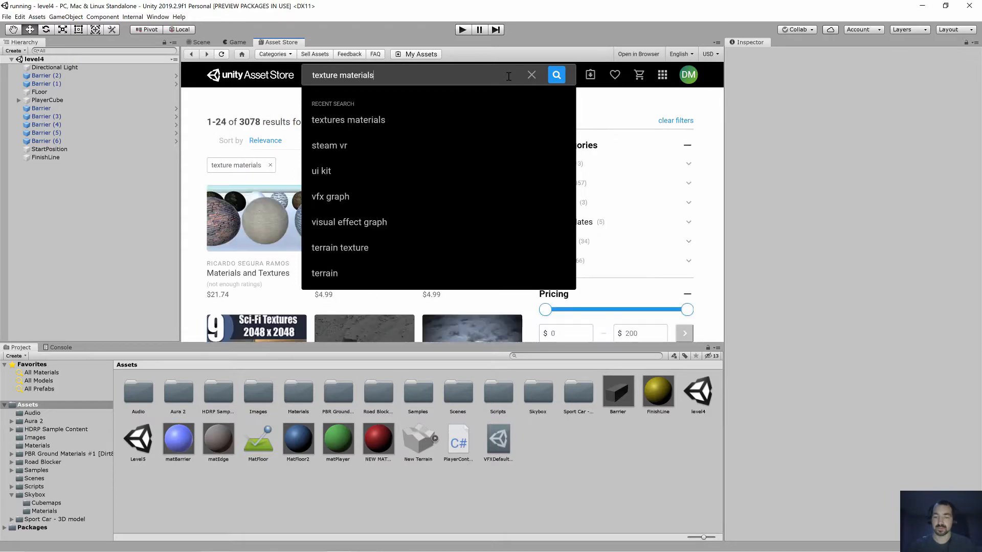
{"action": "key", "text": "Return"}
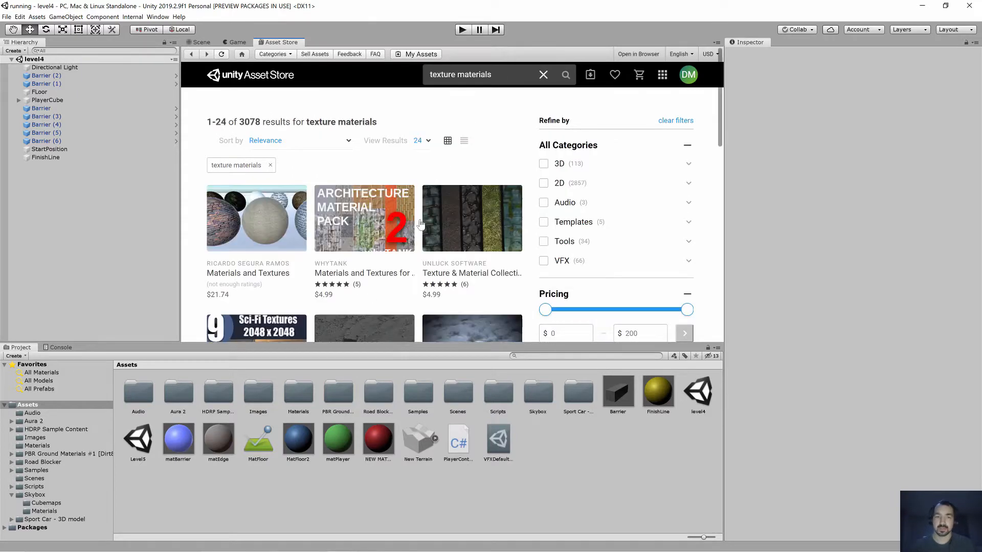
Limit the texture materials search results to free assets.
{"action": "scroll", "coordinate": [405, 233], "scroll_direction": "down", "scroll_amount": 1}
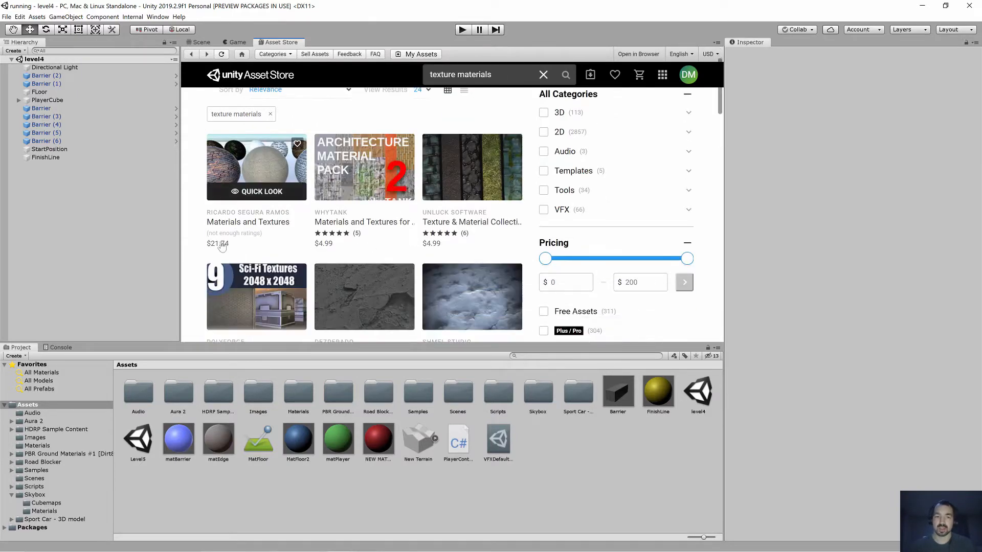
{"action": "scroll", "coordinate": [471, 256], "scroll_direction": "down", "scroll_amount": 1}
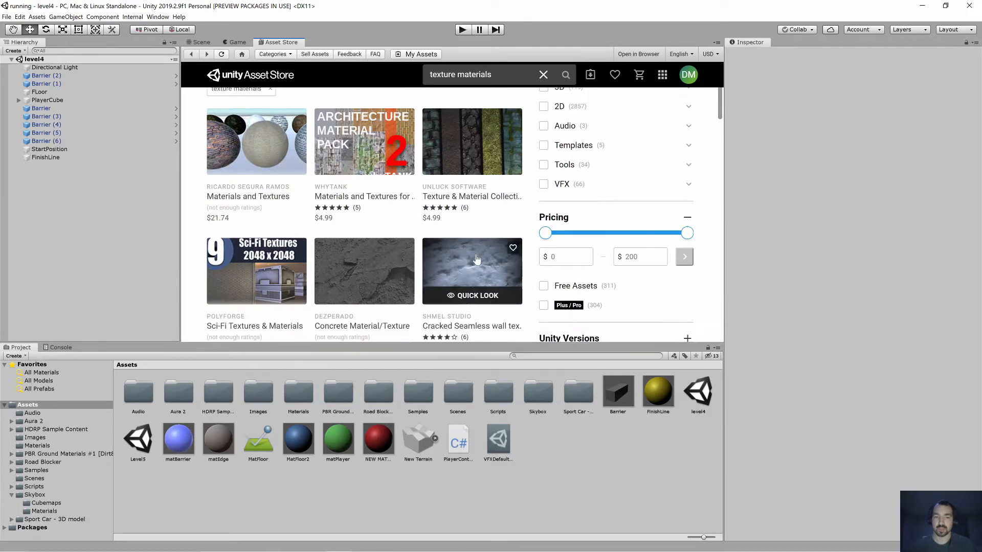
{"action": "scroll", "coordinate": [476, 258], "scroll_direction": "up", "scroll_amount": 2}
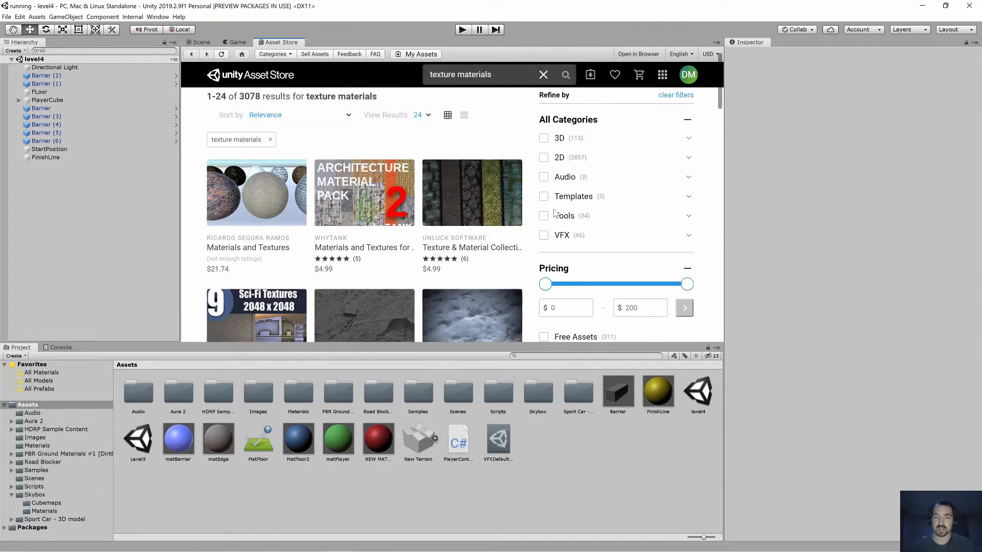
{"action": "scroll", "coordinate": [655, 273], "scroll_direction": "down", "scroll_amount": 1}
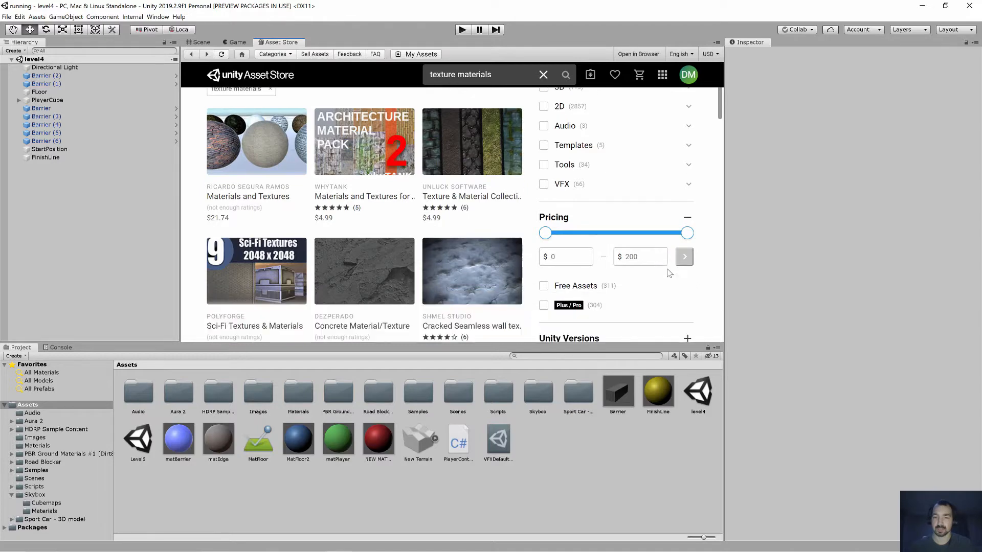
{"action": "left_click", "coordinate": [543, 286]}
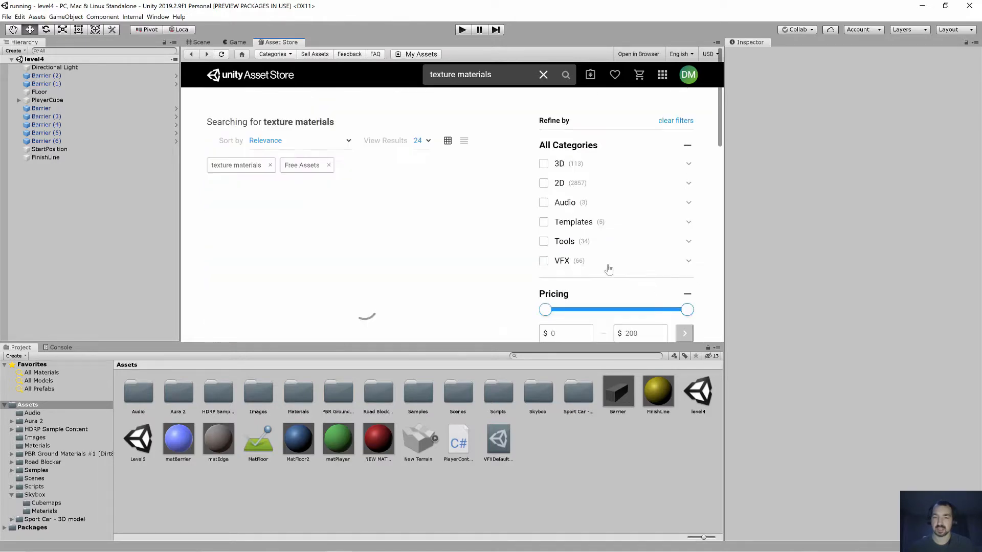
Look through the first page of free texture material packs for a surface suited to the level's floor.
{"action": "scroll", "coordinate": [422, 210], "scroll_direction": "down", "scroll_amount": 3}
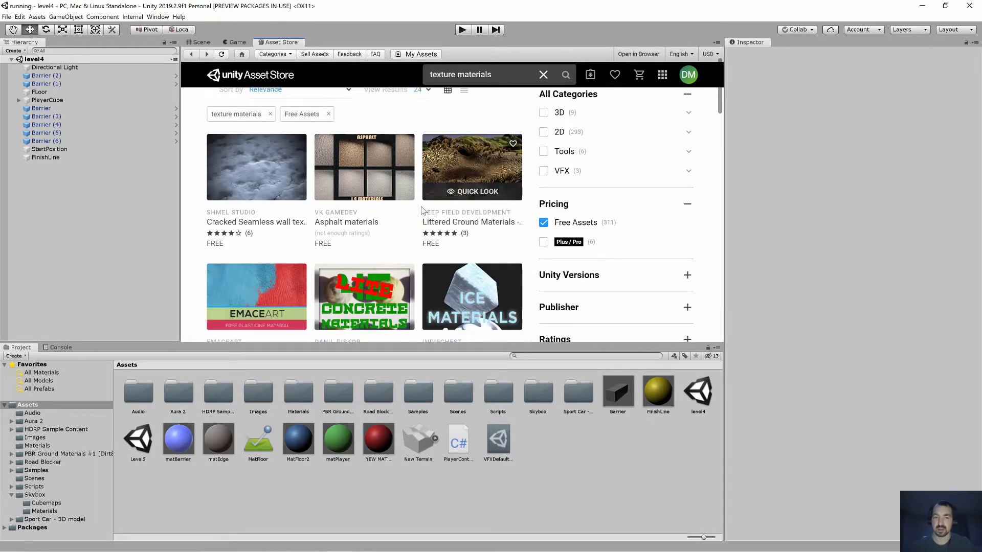
{"action": "scroll", "coordinate": [422, 210], "scroll_direction": "down", "scroll_amount": 7}
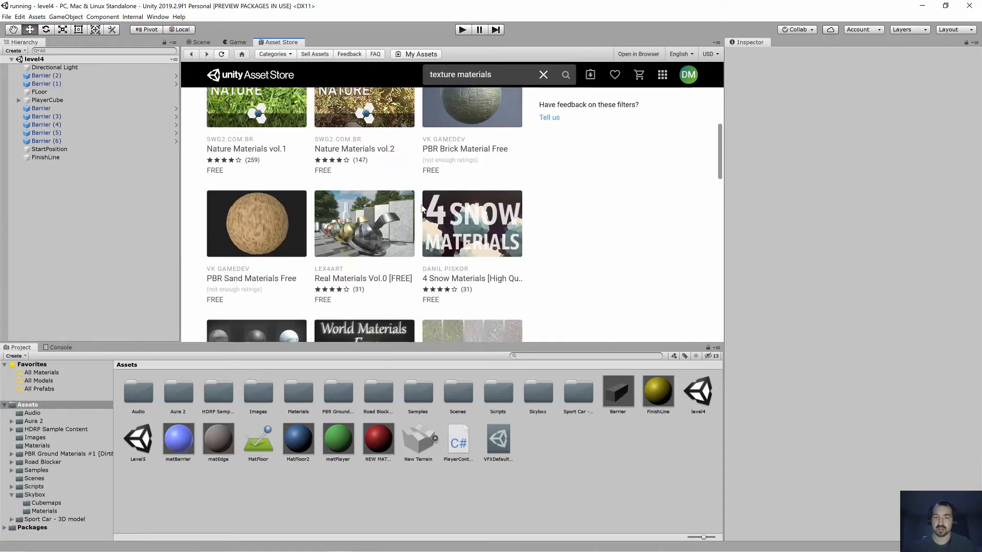
{"action": "scroll", "coordinate": [423, 208], "scroll_direction": "down", "scroll_amount": 6}
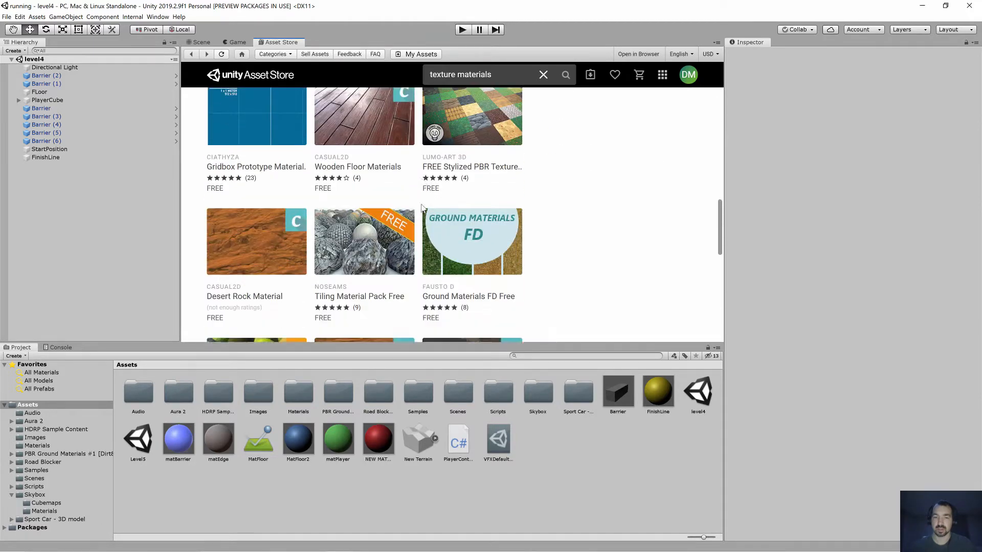
{"action": "scroll", "coordinate": [422, 208], "scroll_direction": "down", "scroll_amount": 4}
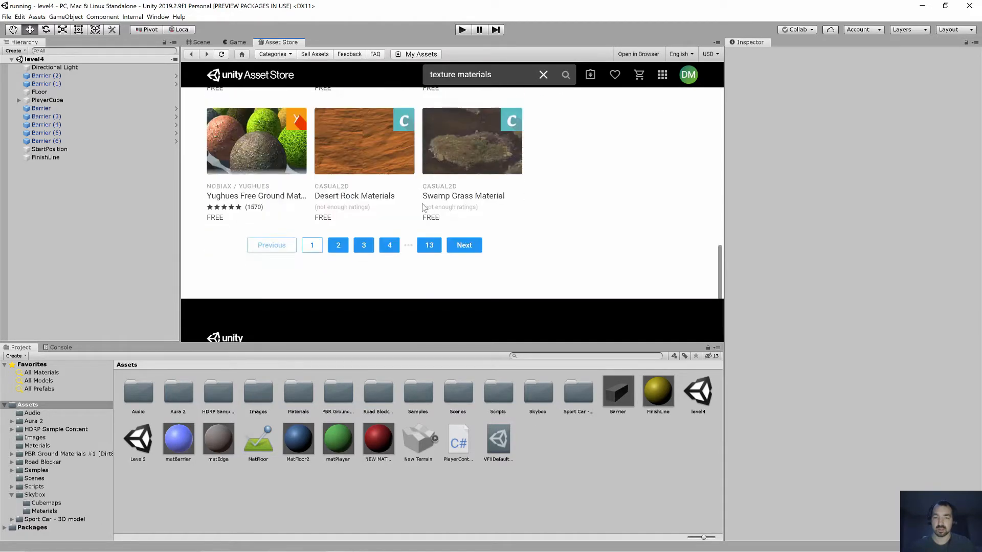
{"action": "scroll", "coordinate": [335, 214], "scroll_direction": "up", "scroll_amount": 7}
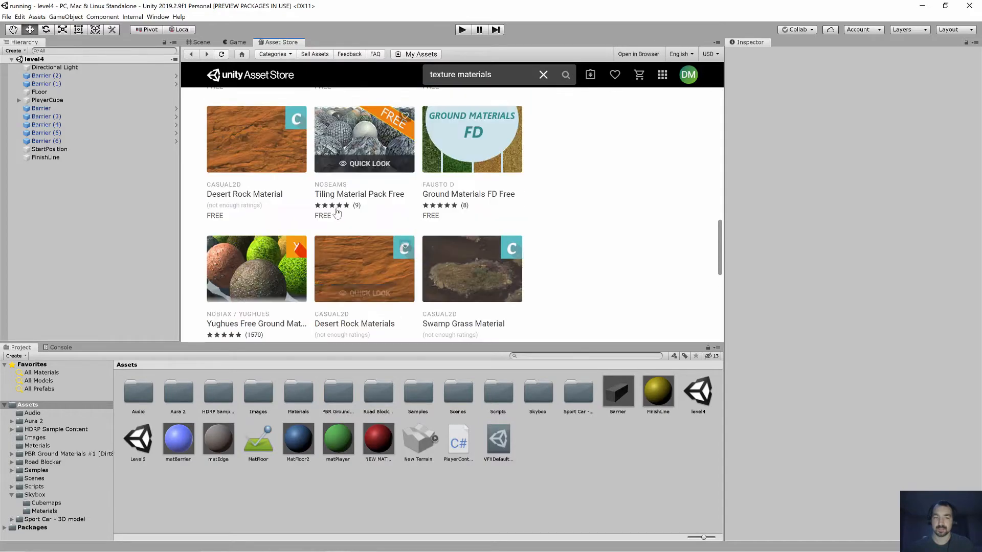
{"action": "scroll", "coordinate": [338, 212], "scroll_direction": "up", "scroll_amount": 3}
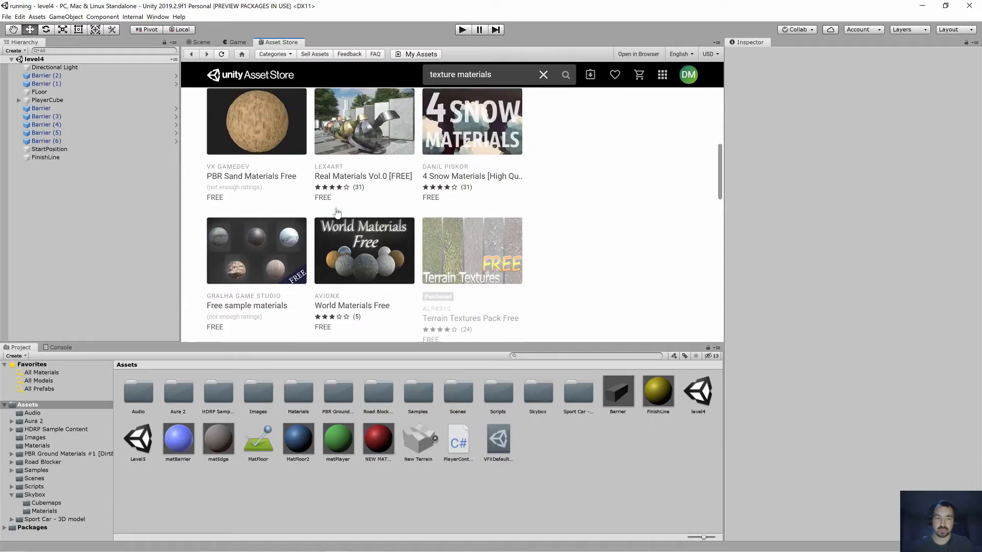
{"action": "scroll", "coordinate": [363, 230], "scroll_direction": "up", "scroll_amount": 5}
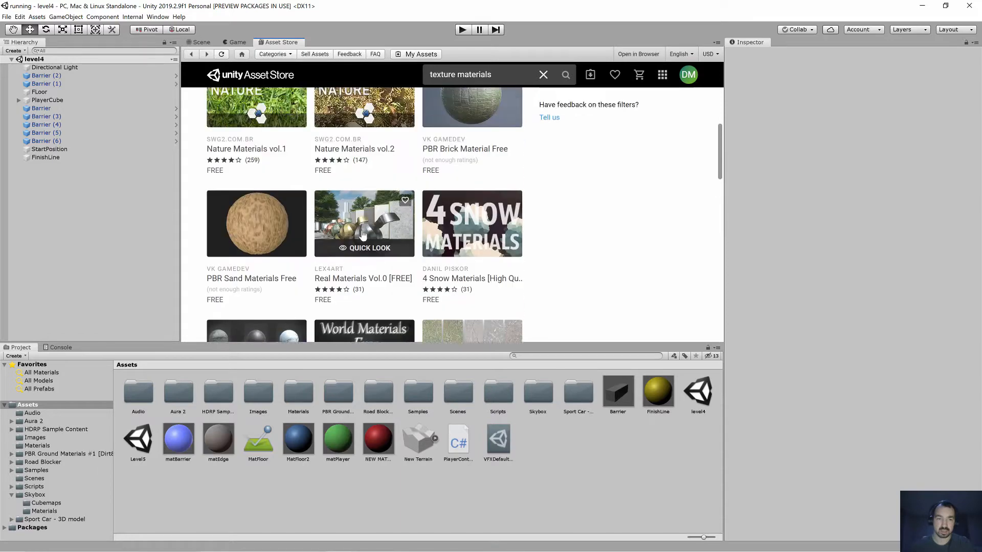
{"action": "scroll", "coordinate": [365, 232], "scroll_direction": "up", "scroll_amount": 4}
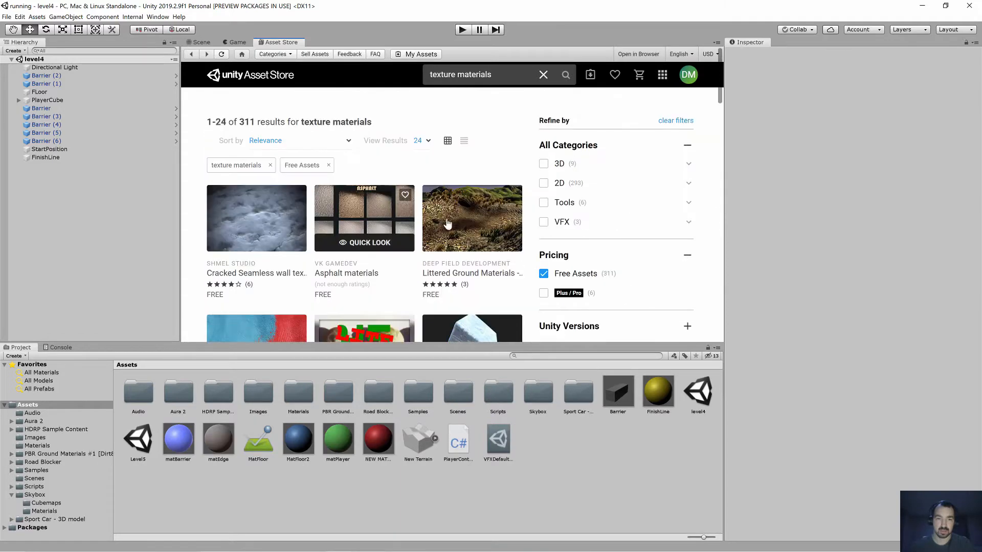
Open the Asphalt materials pack by VK GameDev and look at its preview images.
{"action": "left_click", "coordinate": [381, 220]}
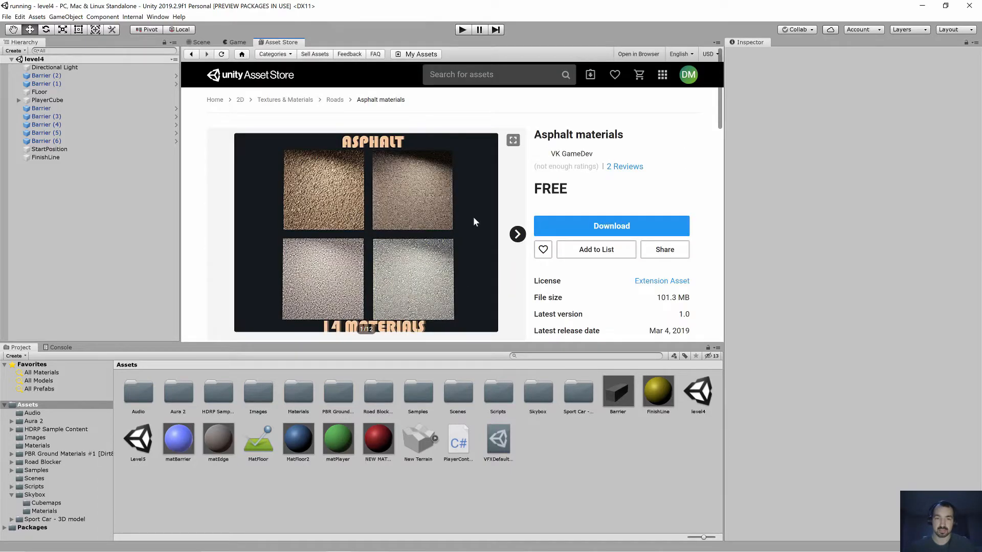
{"action": "scroll", "coordinate": [425, 226], "scroll_direction": "down", "scroll_amount": 2}
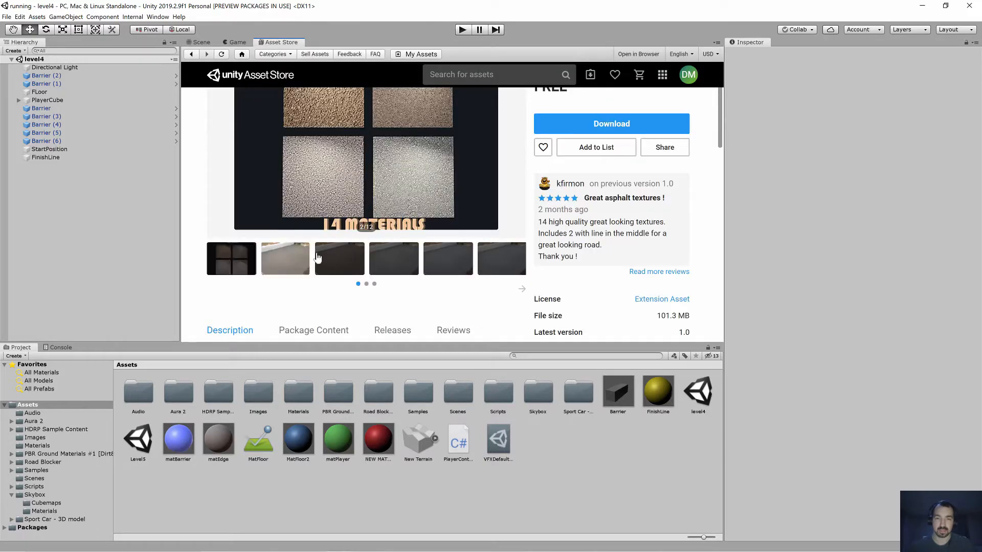
{"action": "scroll", "coordinate": [383, 263], "scroll_direction": "up", "scroll_amount": 2}
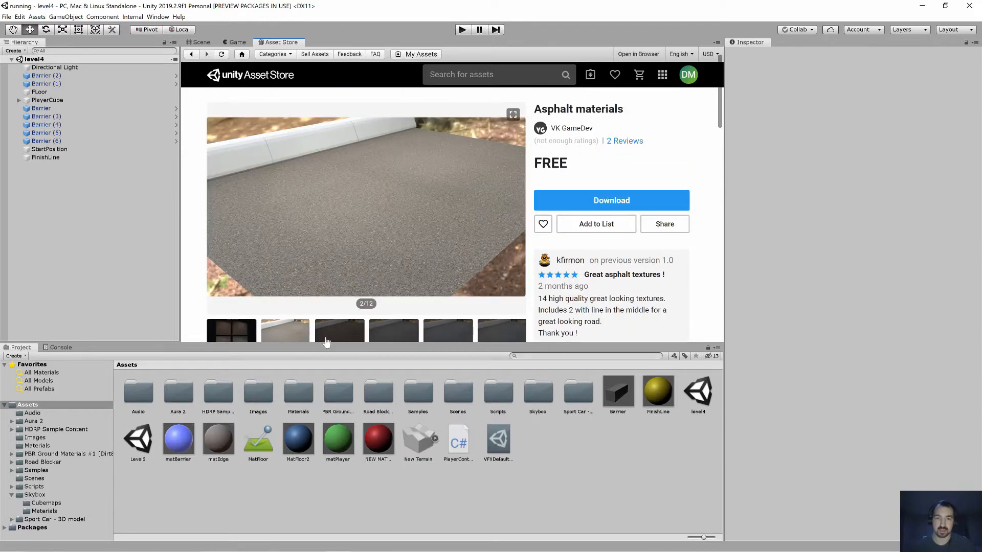
{"action": "scroll", "coordinate": [351, 338], "scroll_direction": "up", "scroll_amount": 1}
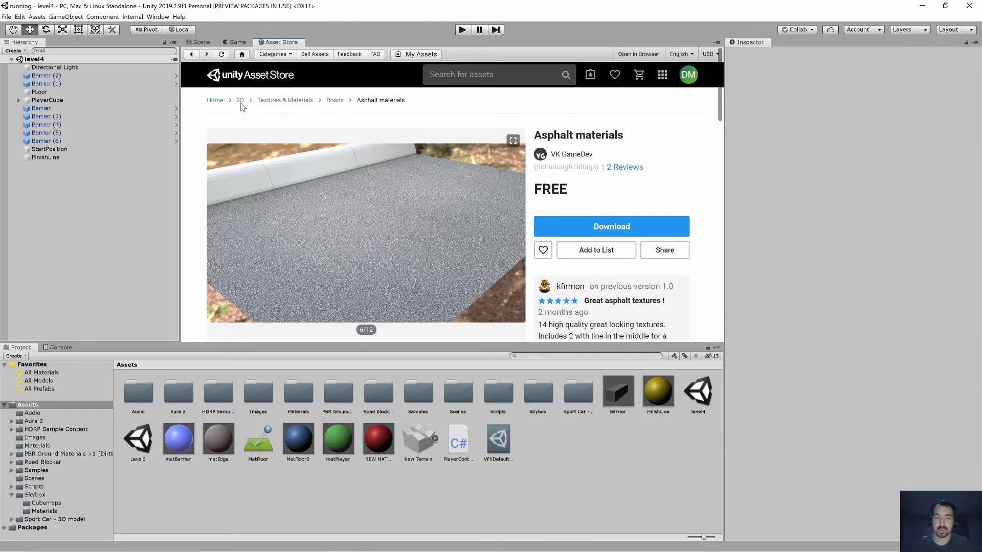
List the Roads category of Textures & Materials and restrict it to free assets.
{"action": "left_click", "coordinate": [335, 101]}
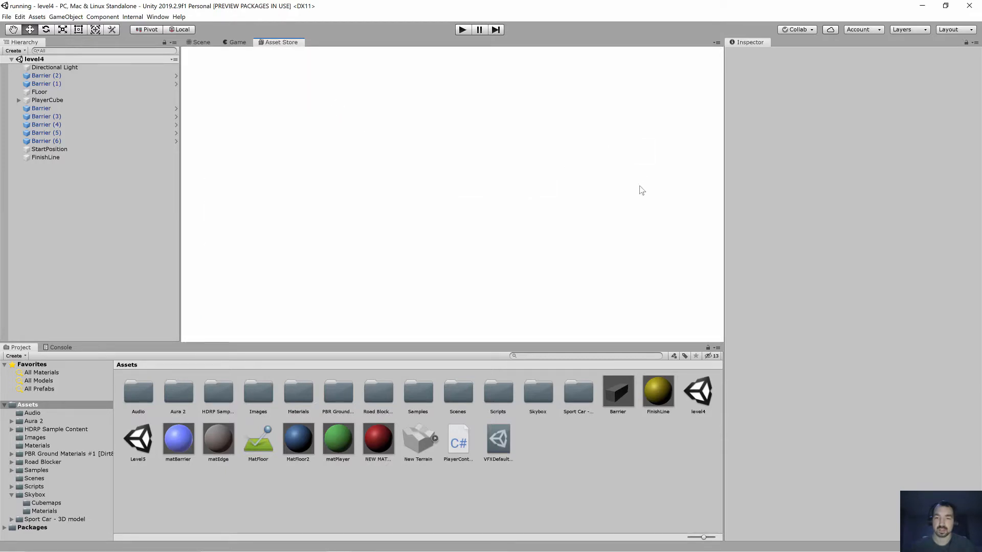
{"action": "scroll", "coordinate": [619, 220], "scroll_direction": "down", "scroll_amount": 2}
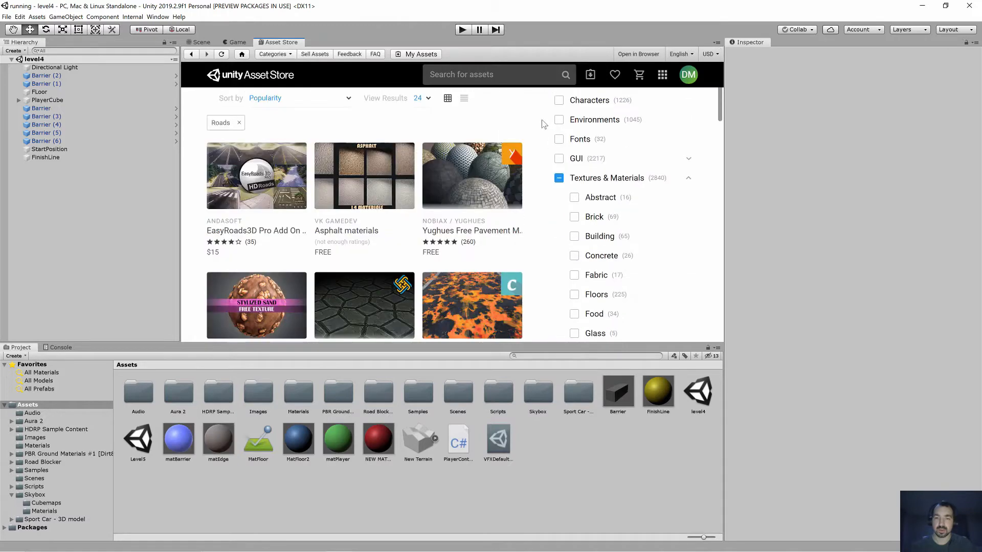
{"action": "scroll", "coordinate": [586, 225], "scroll_direction": "down", "scroll_amount": 3}
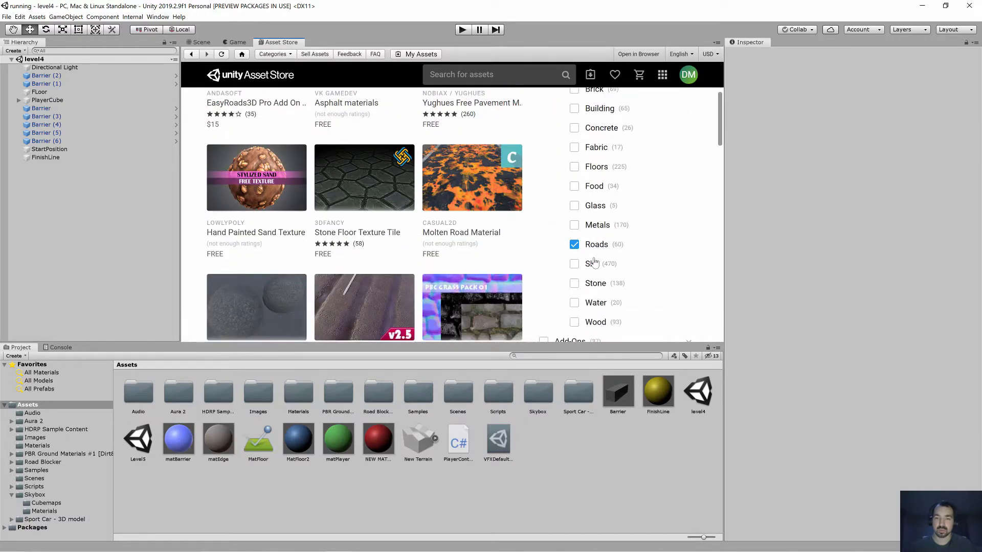
{"action": "scroll", "coordinate": [593, 262], "scroll_direction": "down", "scroll_amount": 6}
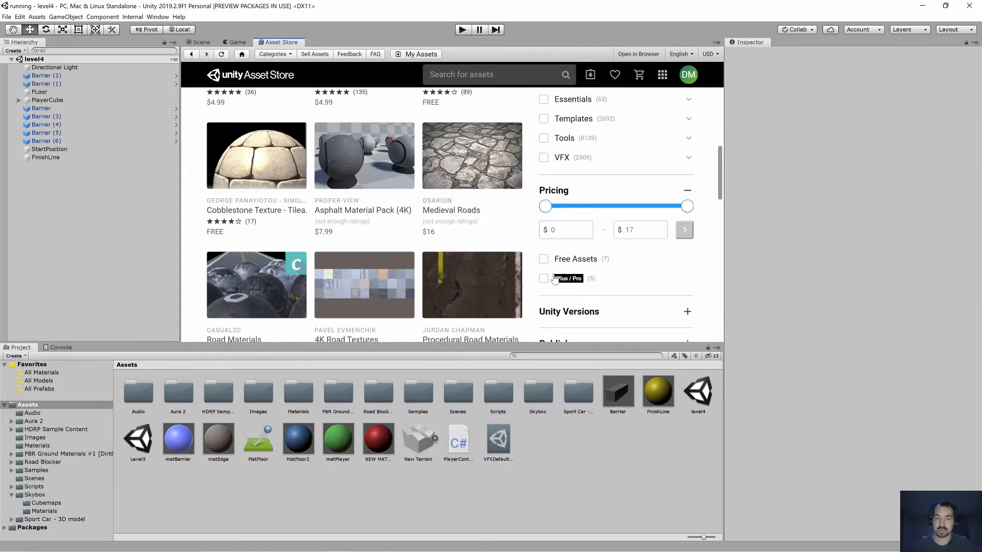
{"action": "left_click", "coordinate": [543, 259]}
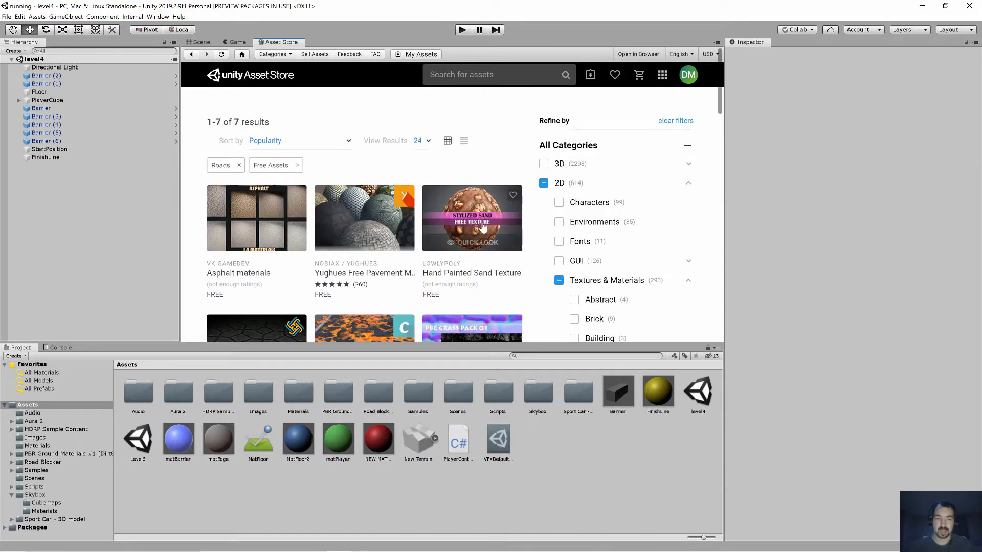
Open the Yughues Free Pavement Materials pack from the free road assets and download it.
{"action": "scroll", "coordinate": [463, 199], "scroll_direction": "down", "scroll_amount": 1}
{"action": "left_click", "coordinate": [363, 199]}
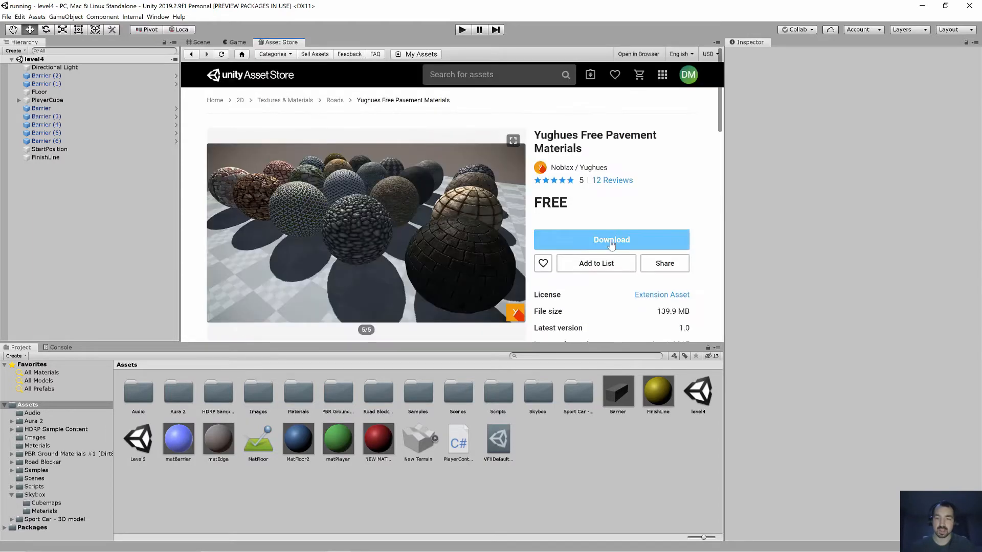
{"action": "left_click", "coordinate": [611, 240]}
{"action": "scroll", "coordinate": [409, 256], "scroll_direction": "down", "scroll_amount": 1}
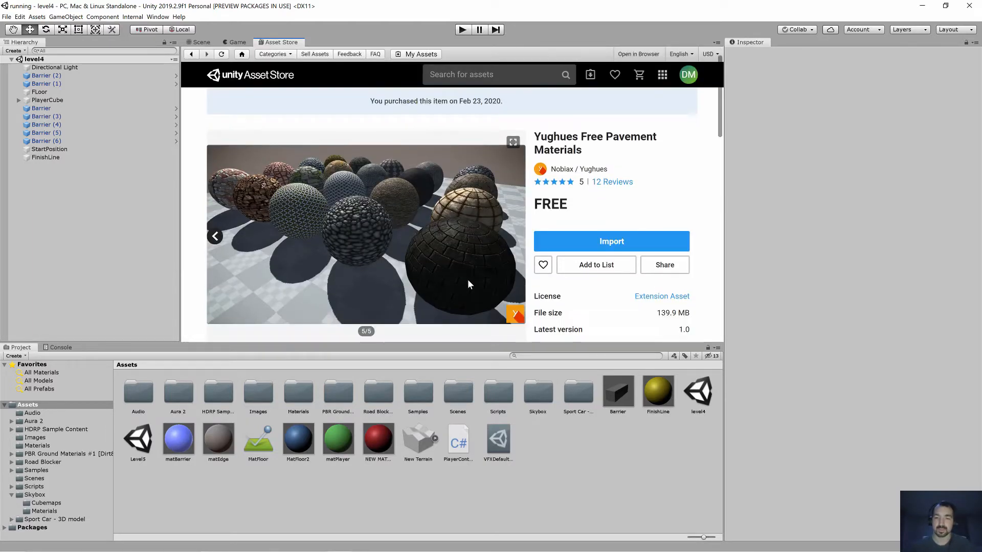
Import all contents of the Yughues Free Pavement Materials package into the project after reviewing its file list.
{"action": "left_click", "coordinate": [613, 244]}
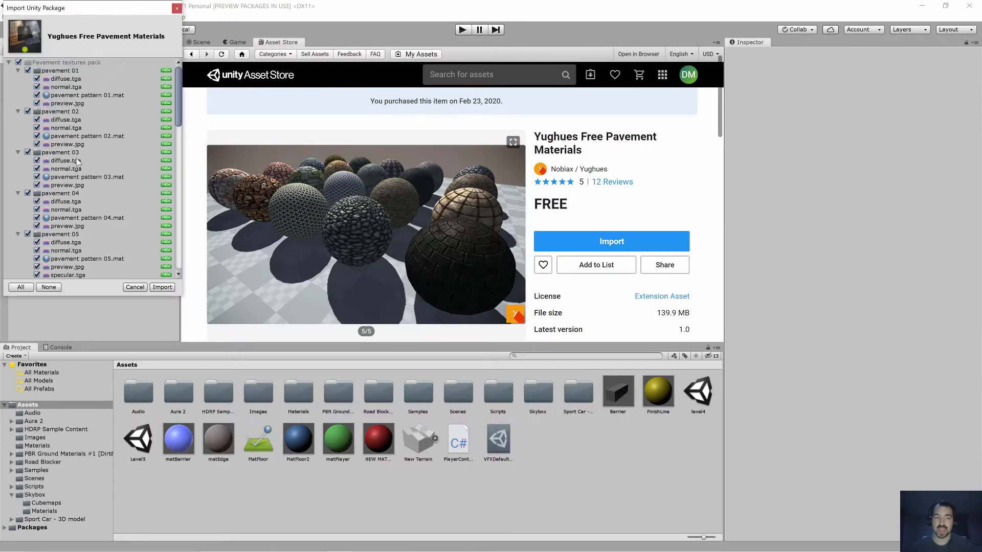
{"action": "scroll", "coordinate": [67, 142], "scroll_direction": "down", "scroll_amount": 15}
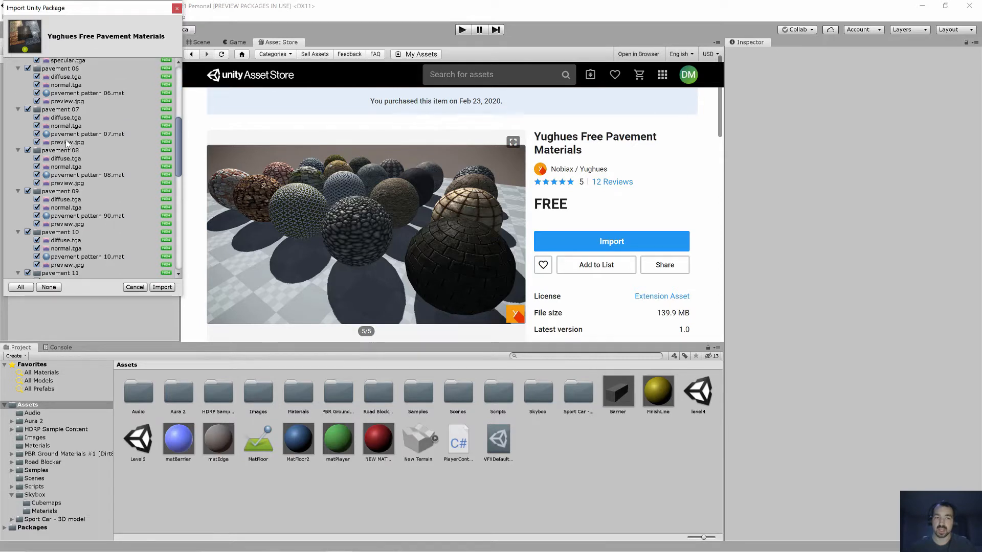
{"action": "scroll", "coordinate": [70, 151], "scroll_direction": "down", "scroll_amount": 4}
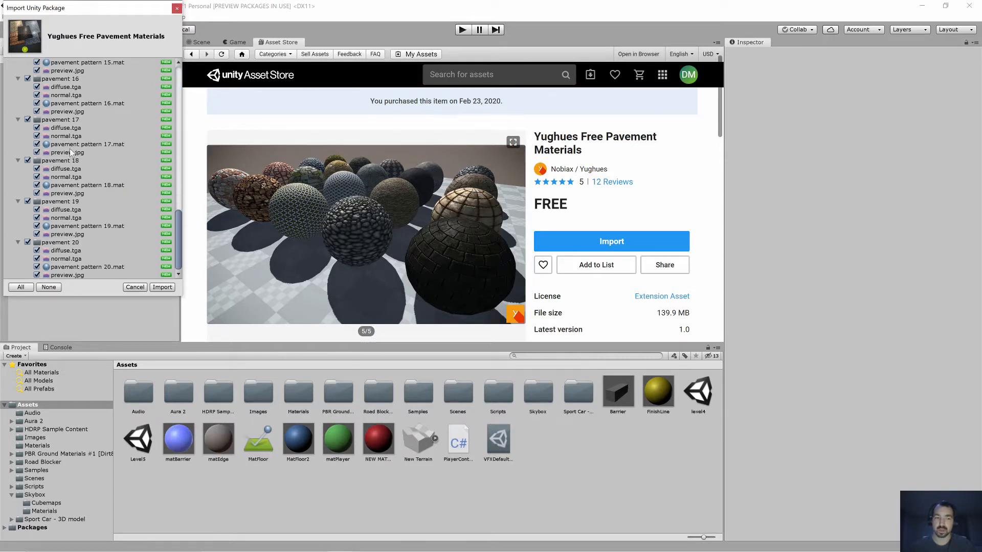
{"action": "scroll", "coordinate": [71, 151], "scroll_direction": "up", "scroll_amount": 13}
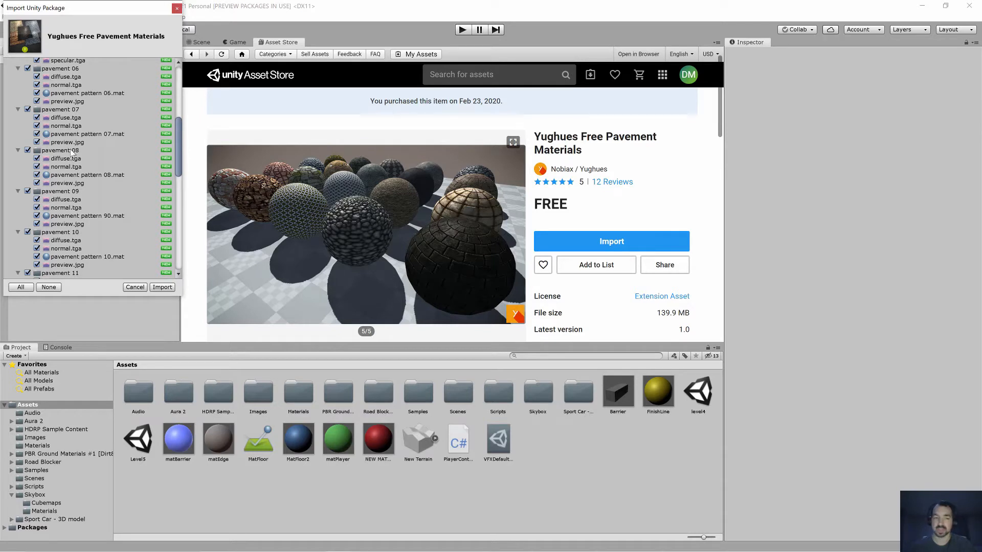
{"action": "scroll", "coordinate": [70, 152], "scroll_direction": "up", "scroll_amount": 7}
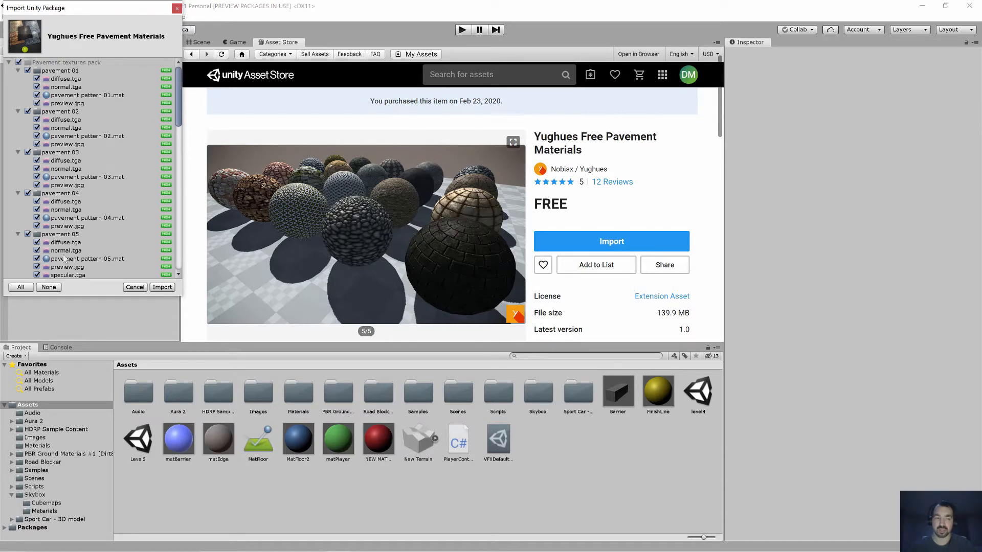
{"action": "left_click", "coordinate": [163, 288]}
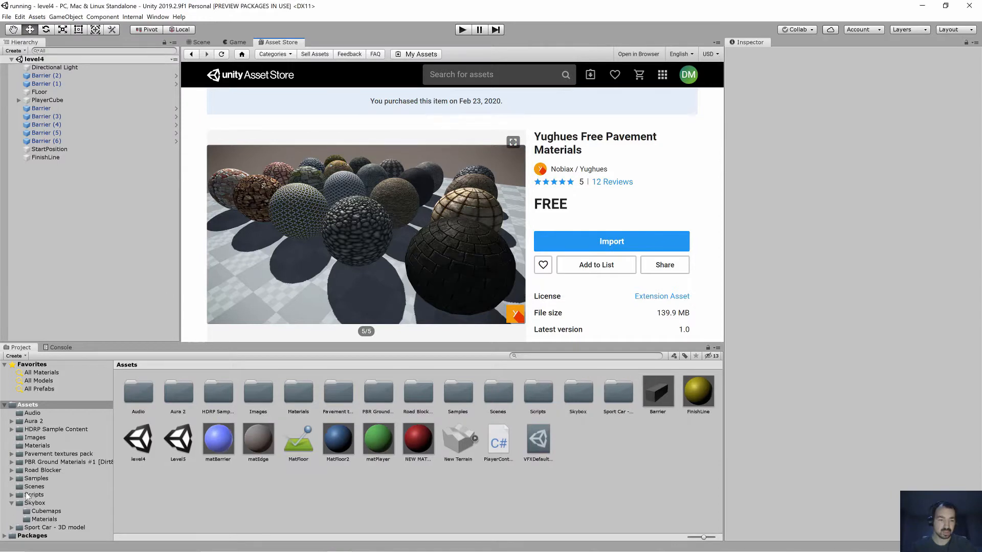
Collapse the Skybox folder, expand Pavement textures pack, and select the pavement pattern 01 material in the pavement 01 folder.
{"action": "left_click", "coordinate": [12, 503]}
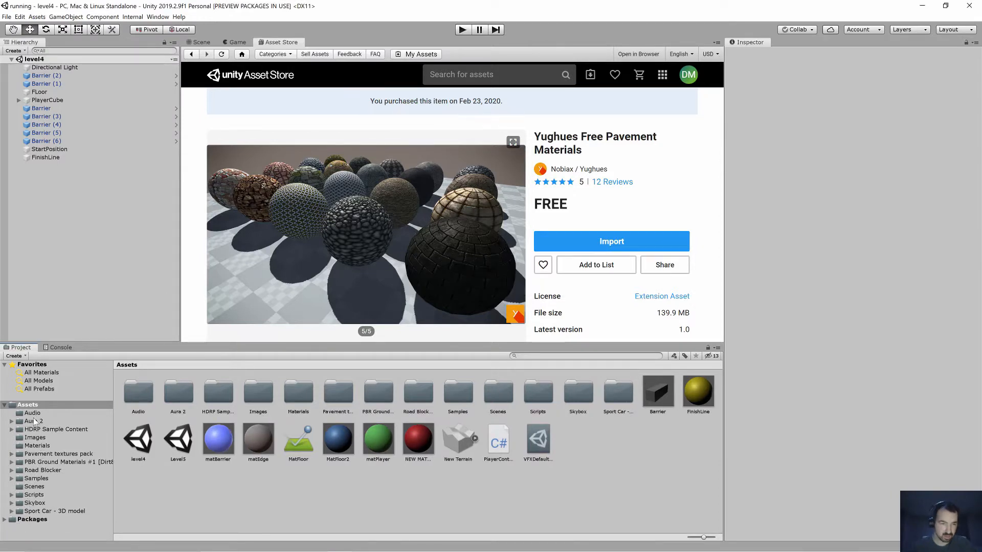
{"action": "left_click", "coordinate": [64, 454]}
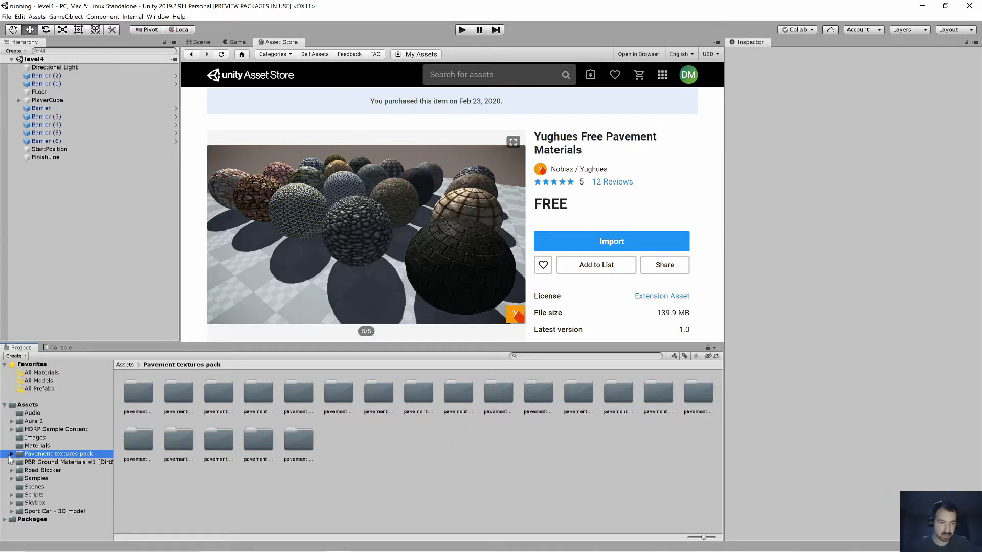
{"action": "left_click", "coordinate": [10, 454]}
{"action": "left_click", "coordinate": [50, 462]}
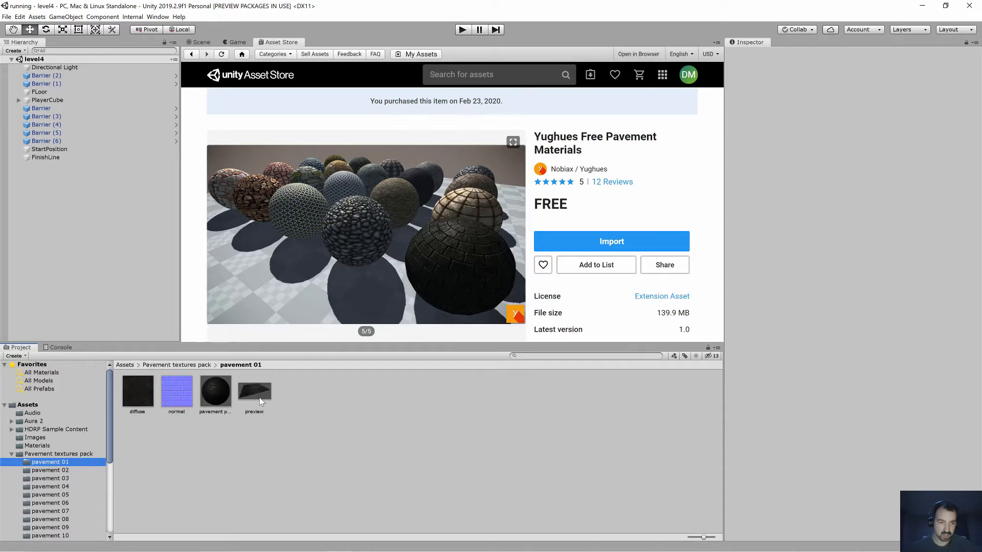
{"action": "left_click", "coordinate": [216, 394]}
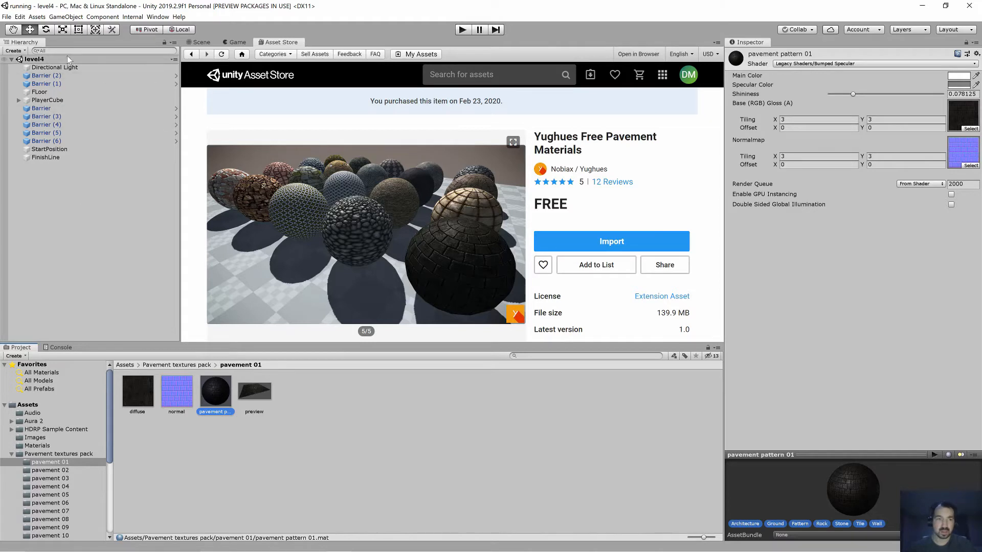
Apply the pavement pattern 01 material to the level's floor in the Scene view and play-test it.
{"action": "left_click", "coordinate": [201, 42]}
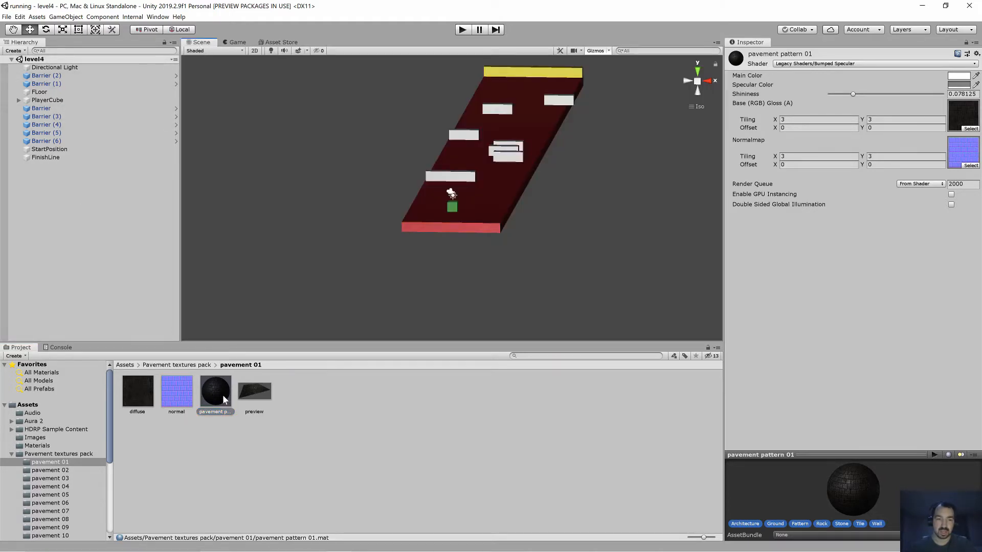
{"action": "left_click_drag", "start_coordinate": [223, 395], "coordinate": [478, 201]}
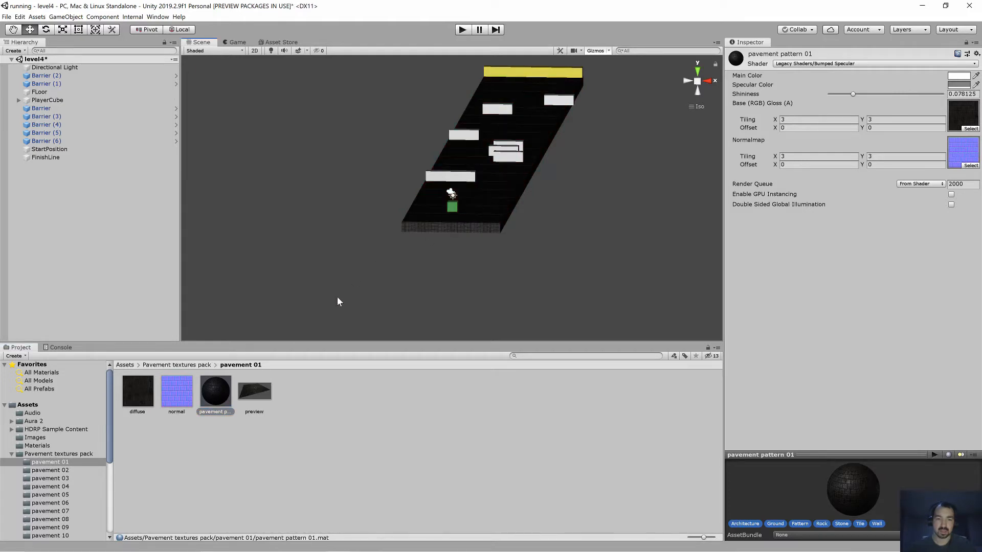
{"action": "scroll", "coordinate": [518, 207], "scroll_direction": "up", "scroll_amount": 10}
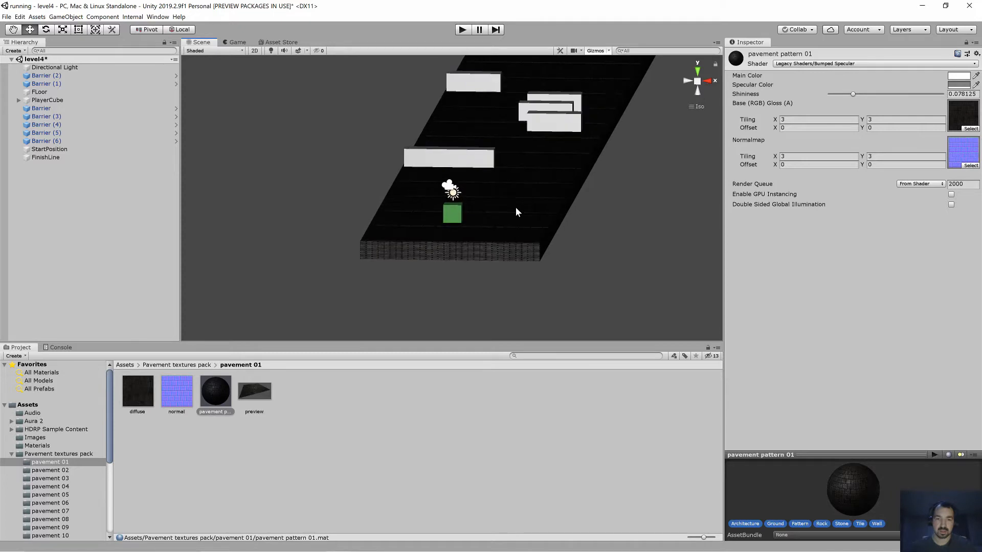
{"action": "scroll", "coordinate": [515, 210], "scroll_direction": "down", "scroll_amount": 2}
{"action": "left_click", "coordinate": [463, 30]}
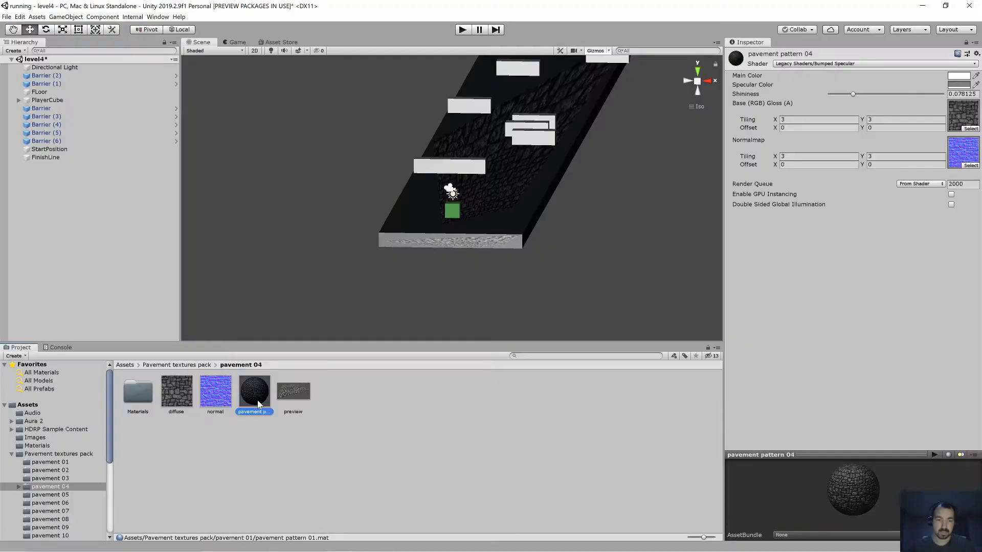
Apply the pavement pattern 04 material to the floor and play-test the level with it.
{"action": "left_click_drag", "start_coordinate": [408, 307], "coordinate": [511, 211]}
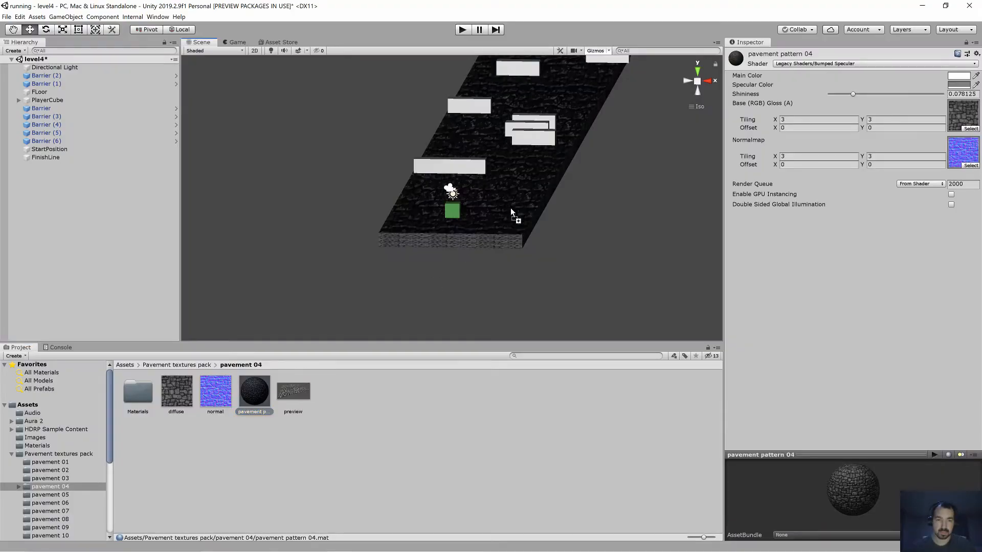
{"action": "left_click", "coordinate": [330, 418]}
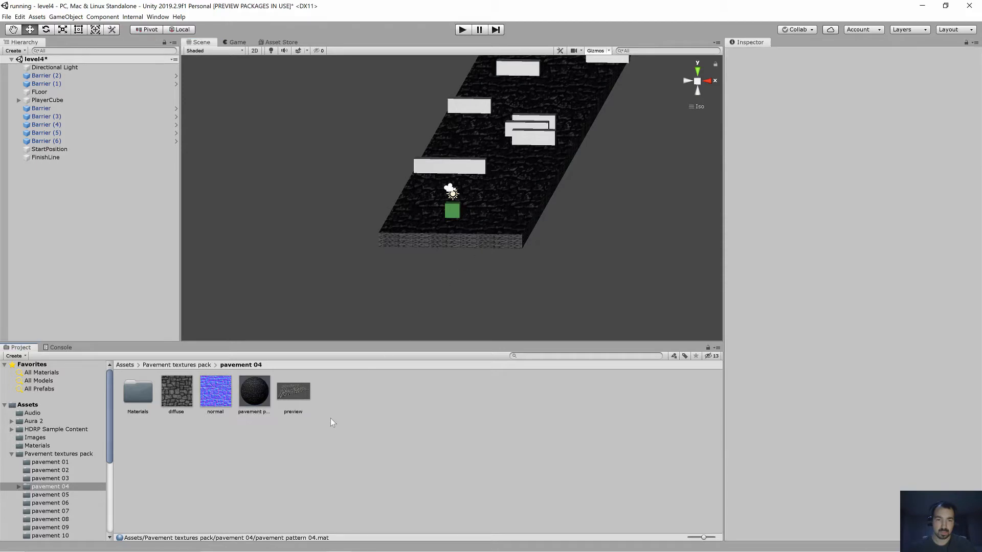
{"action": "scroll", "coordinate": [502, 199], "scroll_direction": "down", "scroll_amount": 3}
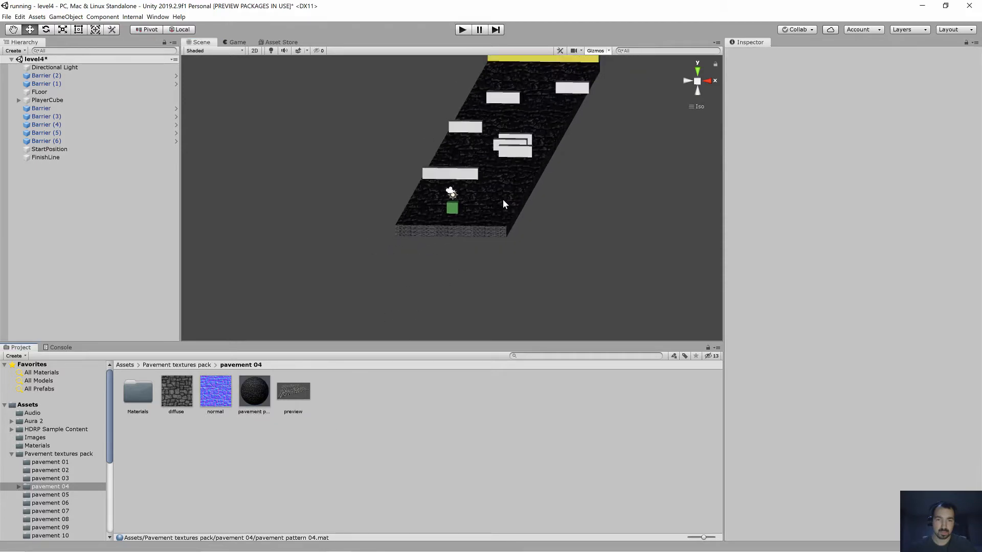
{"action": "scroll", "coordinate": [502, 199], "scroll_direction": "up", "scroll_amount": 1}
{"action": "left_click", "coordinate": [463, 30]}
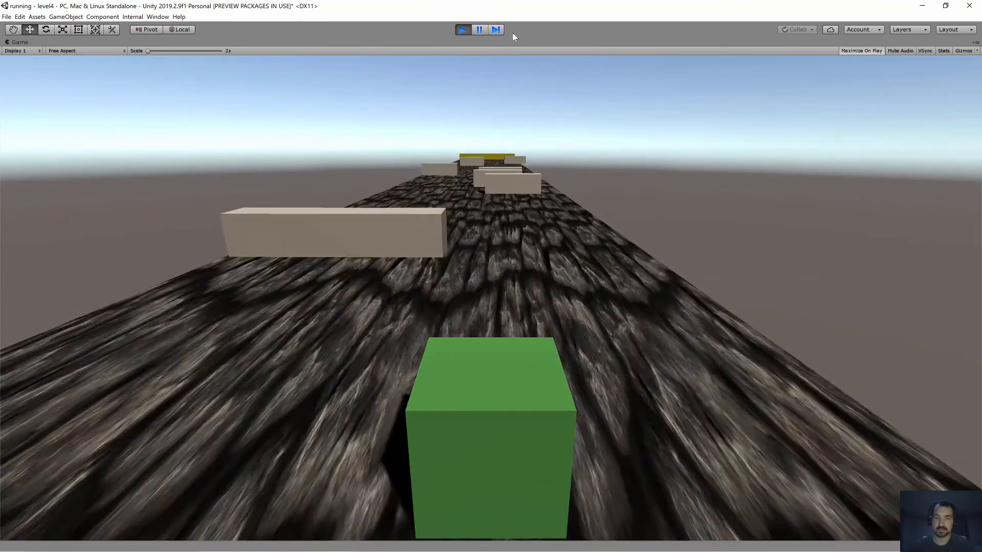
{"action": "left_click", "coordinate": [462, 29]}
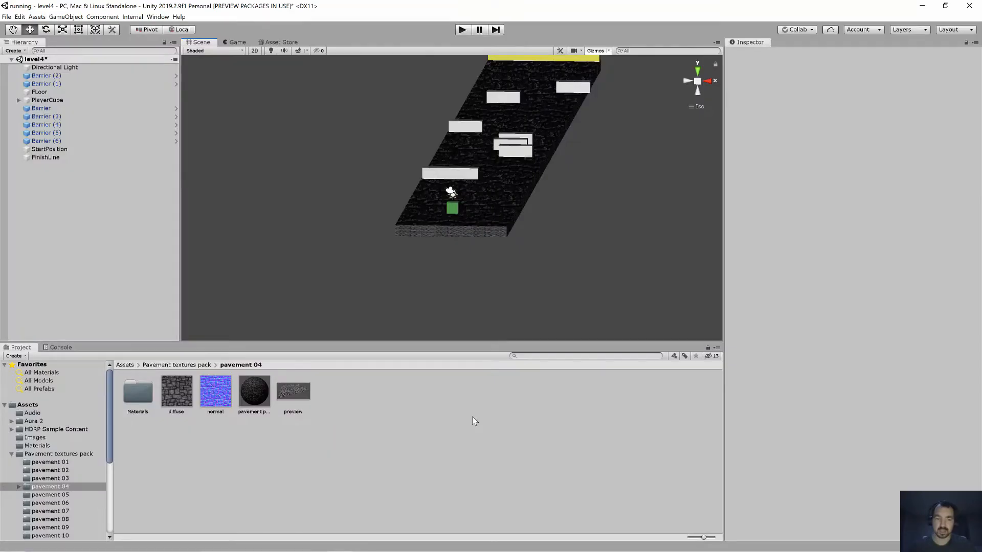
Select the floor, expand its Mesh Renderer and pavement pattern 04 settings, and set the base texture tiling to 1 in X and Y.
{"action": "left_click", "coordinate": [501, 206]}
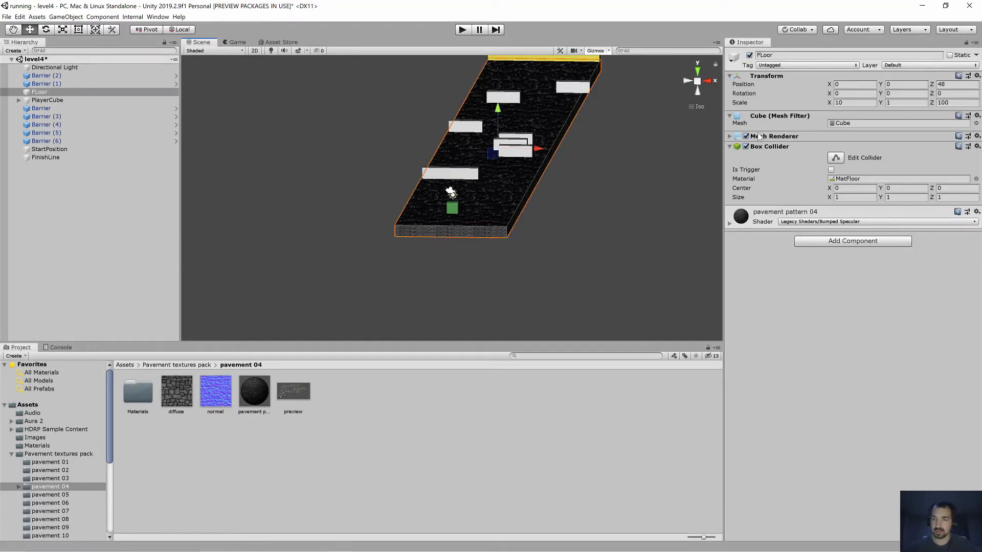
{"action": "left_click", "coordinate": [730, 137]}
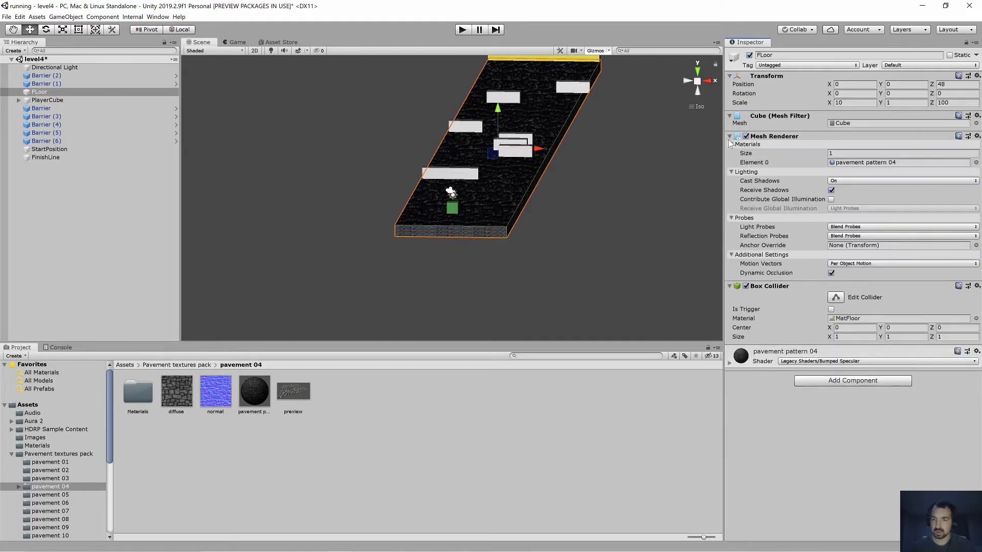
{"action": "left_click", "coordinate": [730, 361]}
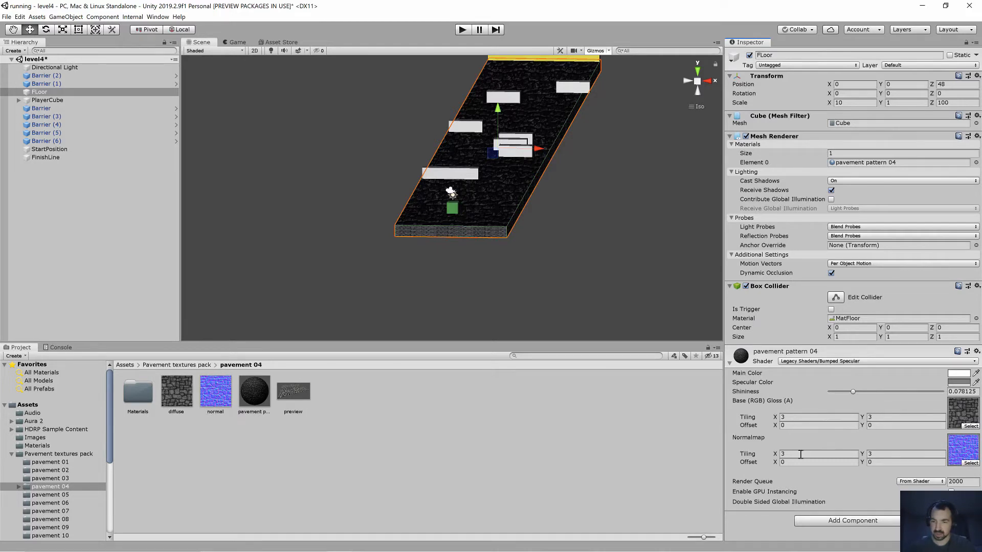
{"action": "left_click", "coordinate": [794, 417]}
{"action": "type", "text": "13"}
{"action": "key", "text": "Tab"}
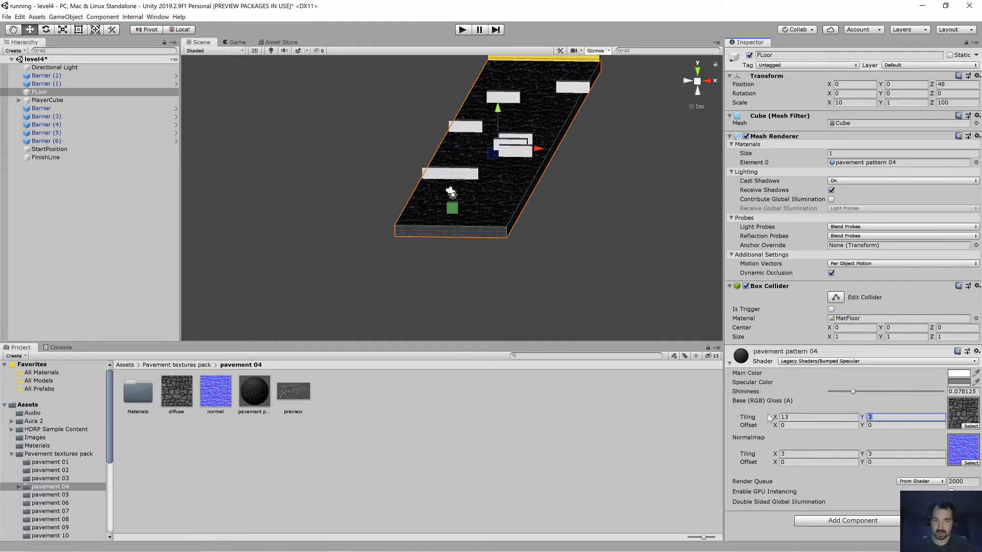
{"action": "type", "text": "1"}
{"action": "left_click", "coordinate": [537, 142]}
Play-test the level with the changed tiling, steering the green cube to both sides, and stop the game.
{"action": "left_click", "coordinate": [462, 30]}
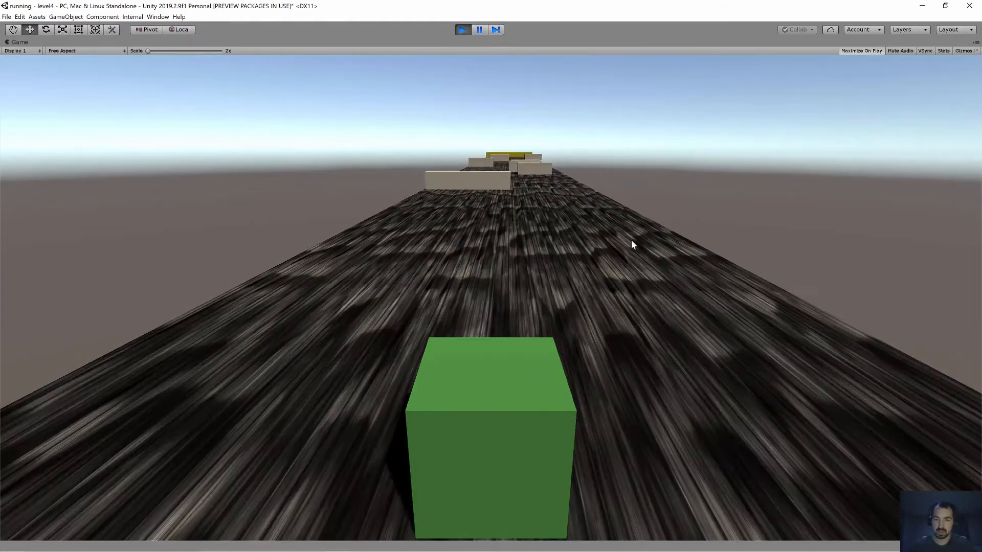
{"action": "key", "text": "d"}
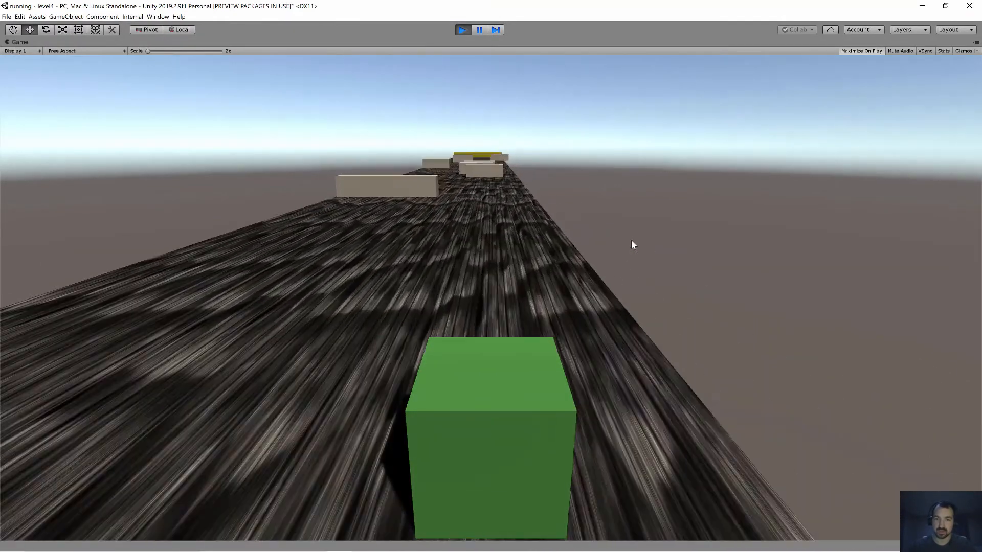
{"action": "key", "text": "a"}
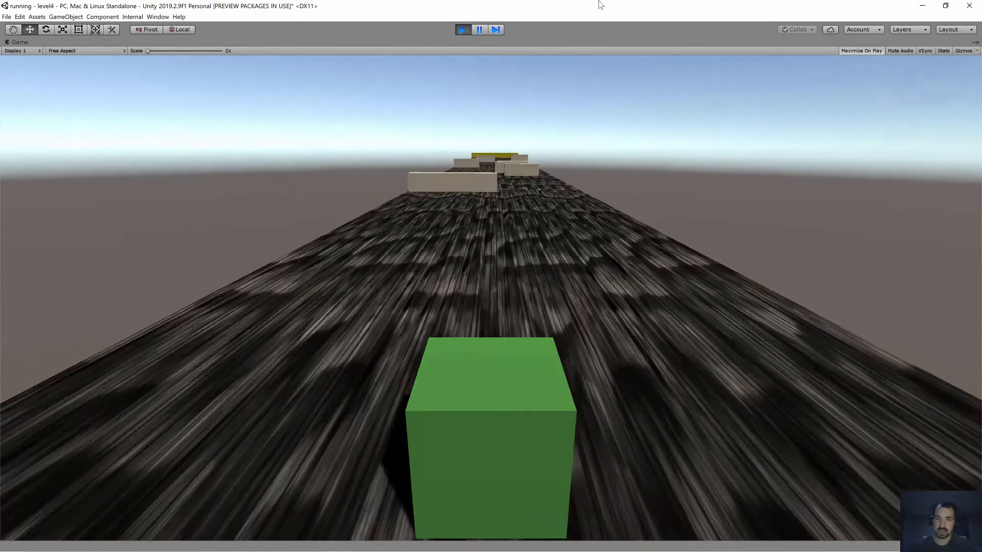
{"action": "left_click", "coordinate": [462, 30]}
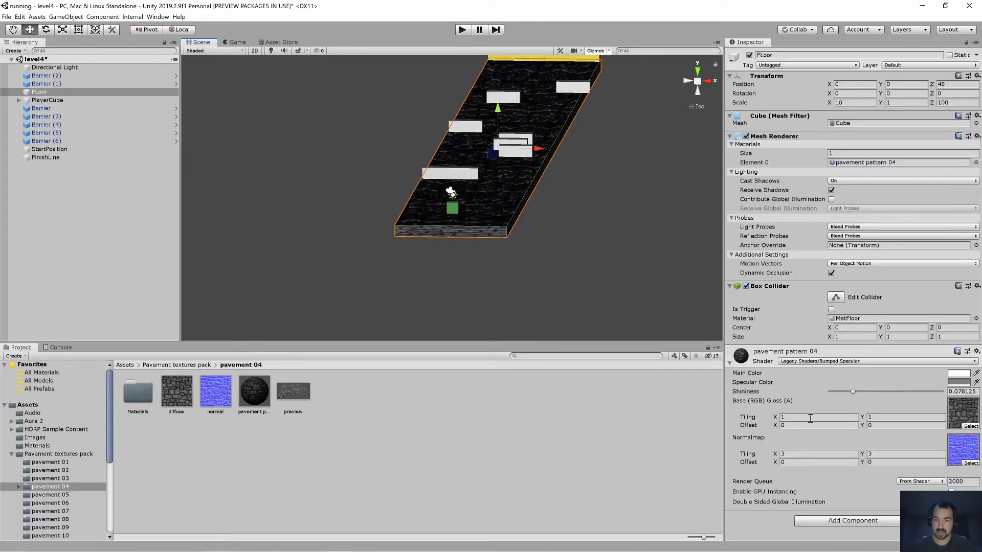
Set the floor material's base texture tiling to X 8 and Y 20, and play-test the level.
{"action": "left_click_drag", "start_coordinate": [809, 417], "coordinate": [753, 419]}
{"action": "type", "text": "1"}
{"action": "type", "text": "8"}
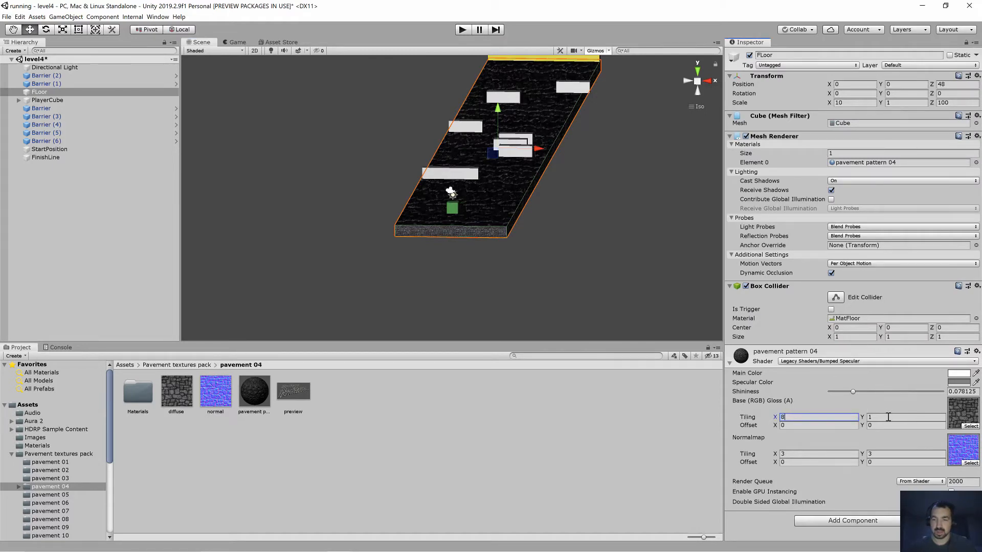
{"action": "left_click", "coordinate": [888, 417]}
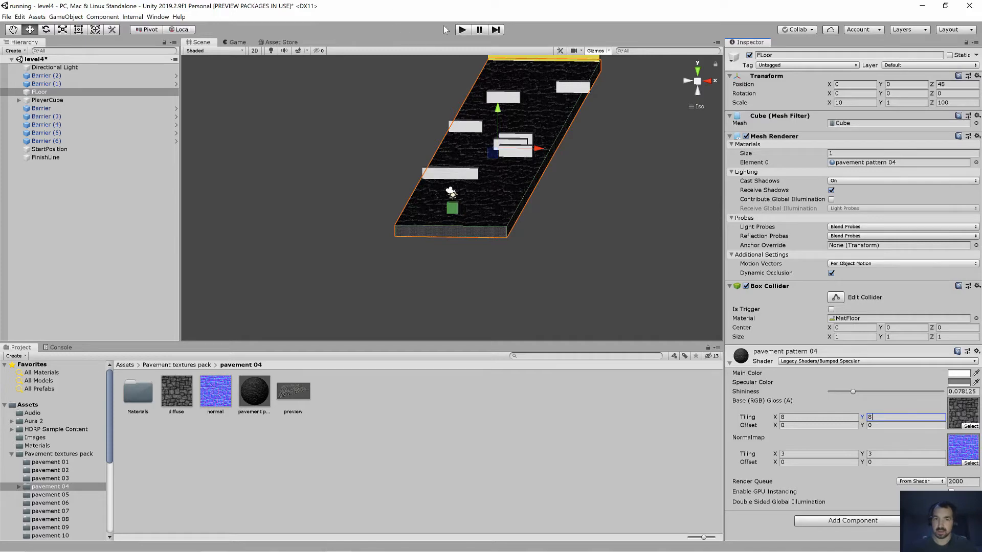
{"action": "left_click", "coordinate": [466, 33]}
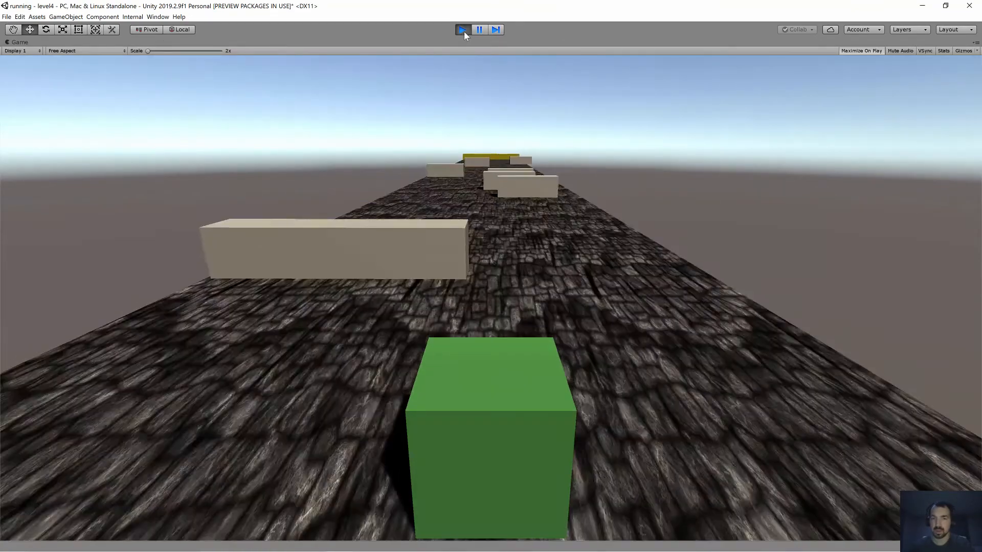
{"action": "left_click", "coordinate": [463, 31]}
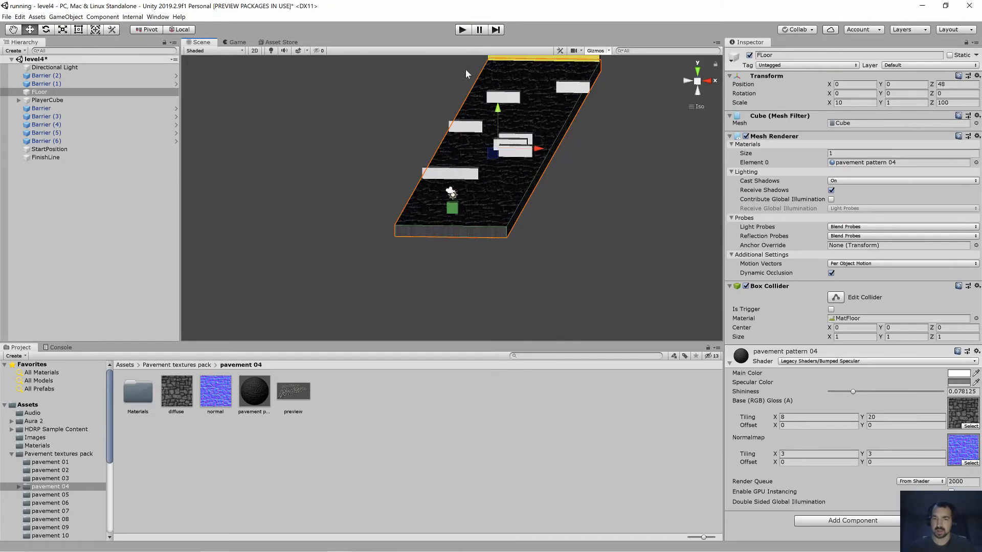
Search the Asset Store for free assets matching "road" and download the Road Blocker package.
{"action": "left_click", "coordinate": [286, 45]}
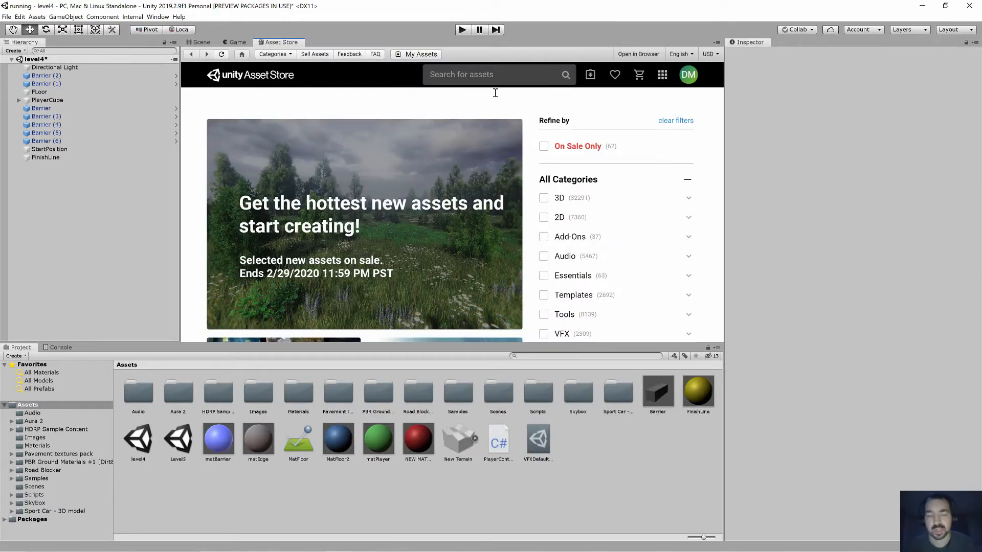
{"action": "left_click", "coordinate": [509, 79]}
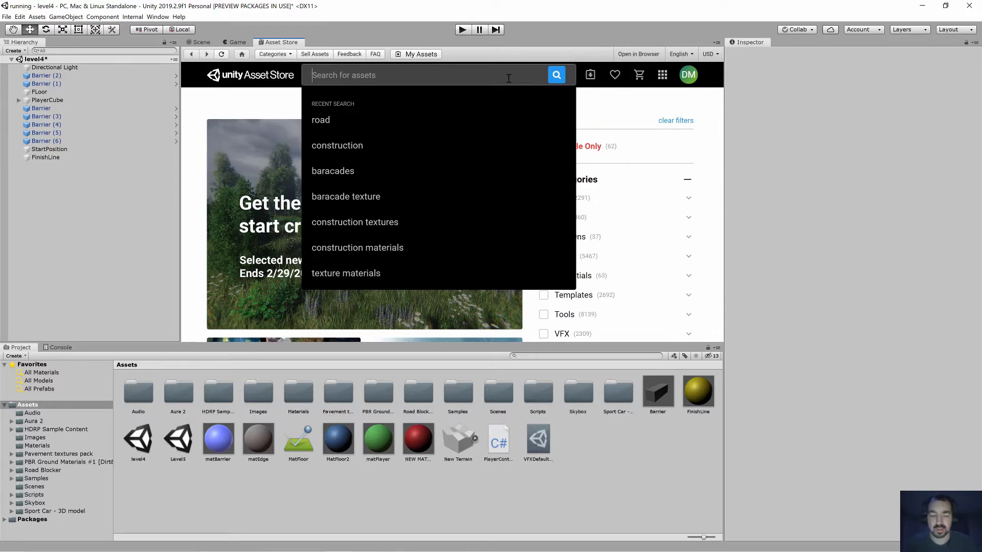
{"action": "type", "text": "road"}
{"action": "key", "text": "Return"}
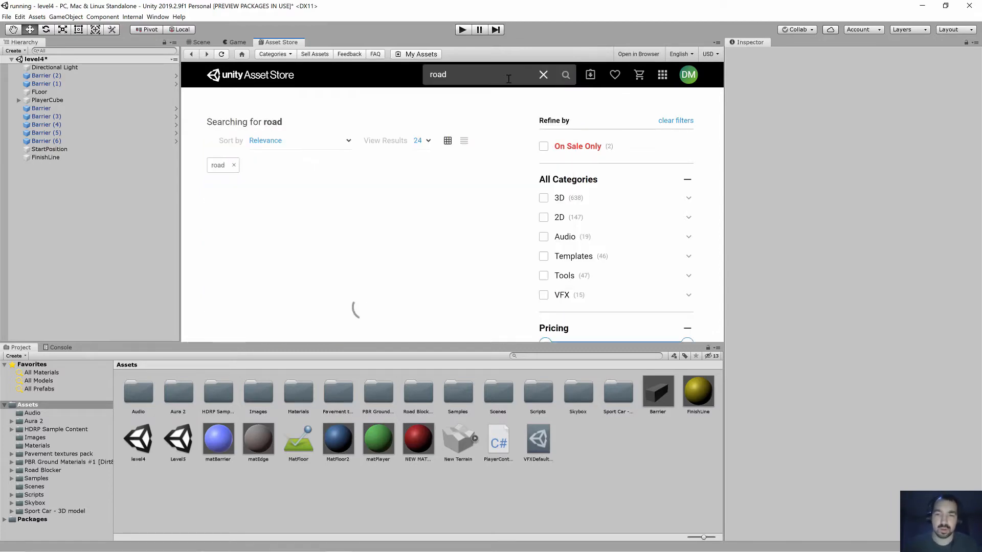
{"action": "scroll", "coordinate": [610, 253], "scroll_direction": "down", "scroll_amount": 2}
{"action": "scroll", "coordinate": [610, 253], "scroll_direction": "down", "scroll_amount": 2}
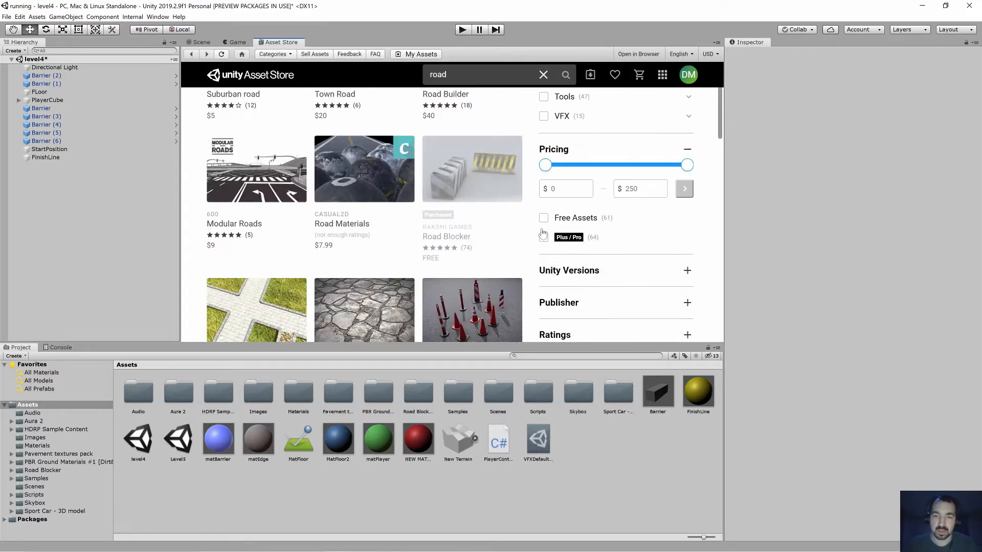
{"action": "left_click", "coordinate": [544, 217]}
{"action": "scroll", "coordinate": [268, 162], "scroll_direction": "down", "scroll_amount": 1}
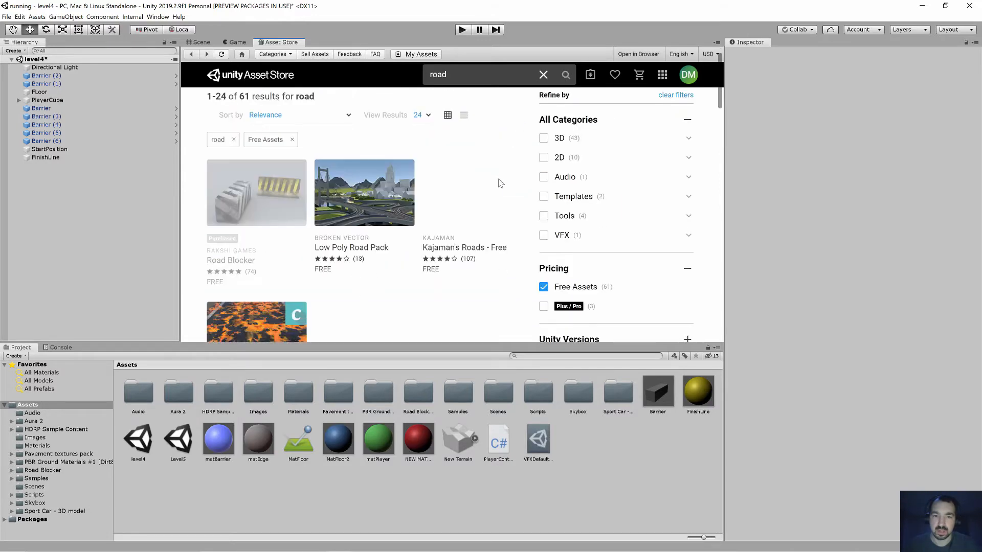
{"action": "left_click", "coordinate": [259, 164]}
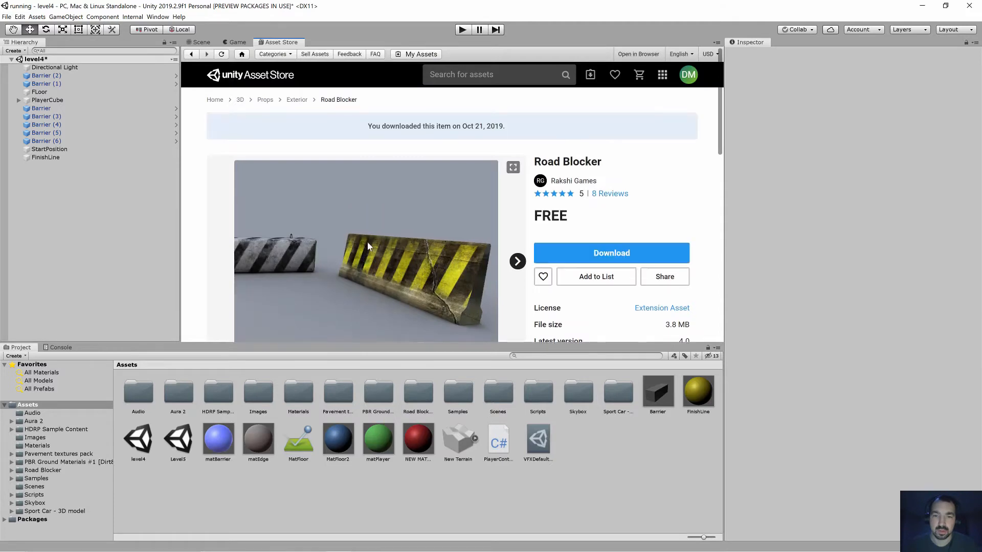
{"action": "left_click", "coordinate": [633, 285]}
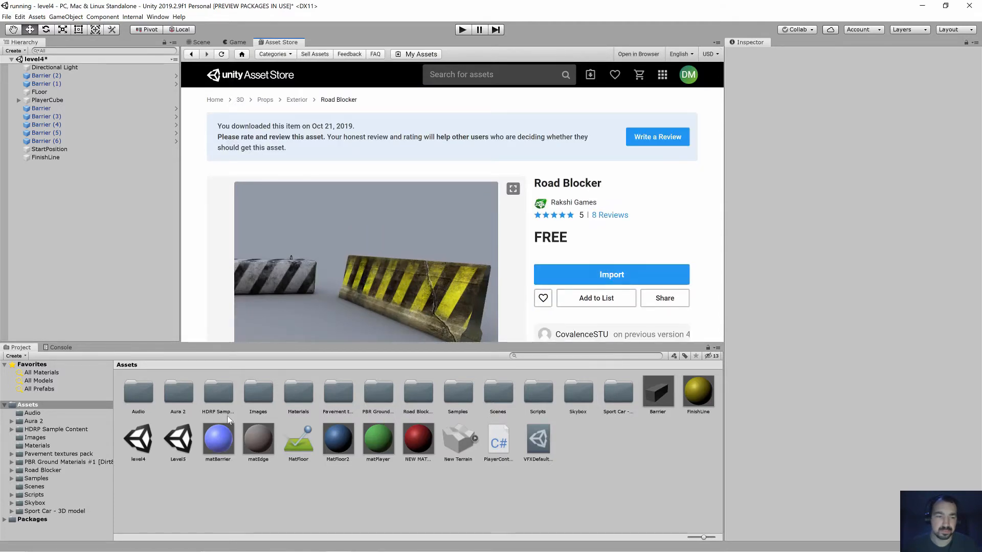
Return to the level4 scene and examine the contents of the Road Blocker folder, including its materials and the RoadBlocker1_S texture.
{"action": "left_click", "coordinate": [201, 42]}
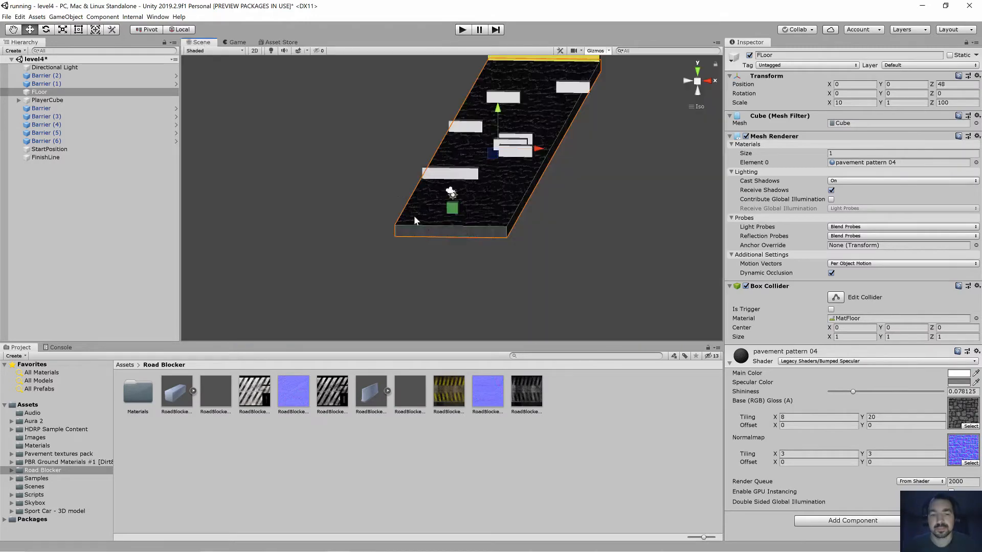
{"action": "scroll", "coordinate": [463, 174], "scroll_direction": "up", "scroll_amount": 20}
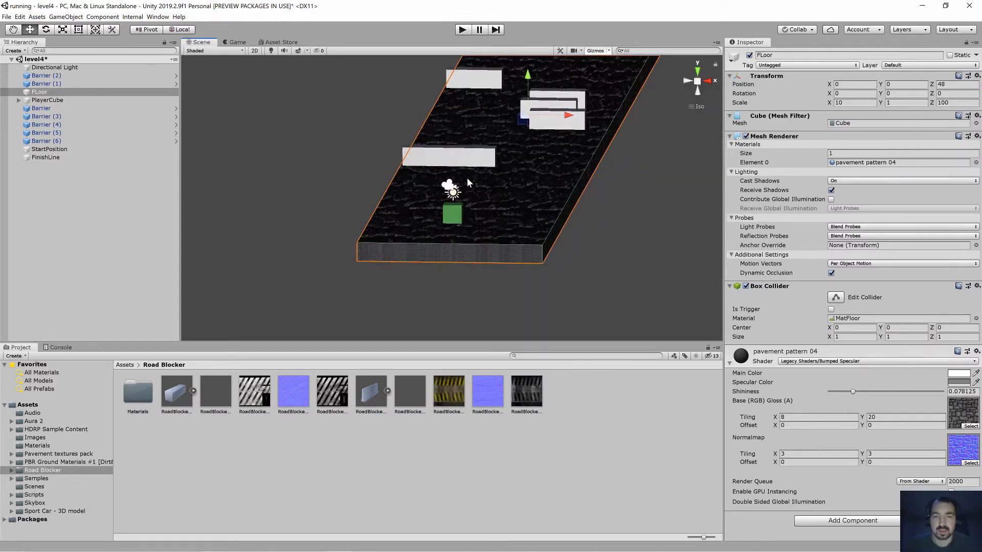
{"action": "right_click_drag", "start_coordinate": [671, 167], "coordinate": [649, 153]}
{"action": "left_click", "coordinate": [449, 391]}
{"action": "left_click", "coordinate": [146, 393]}
{"action": "double_click", "coordinate": [148, 392]}
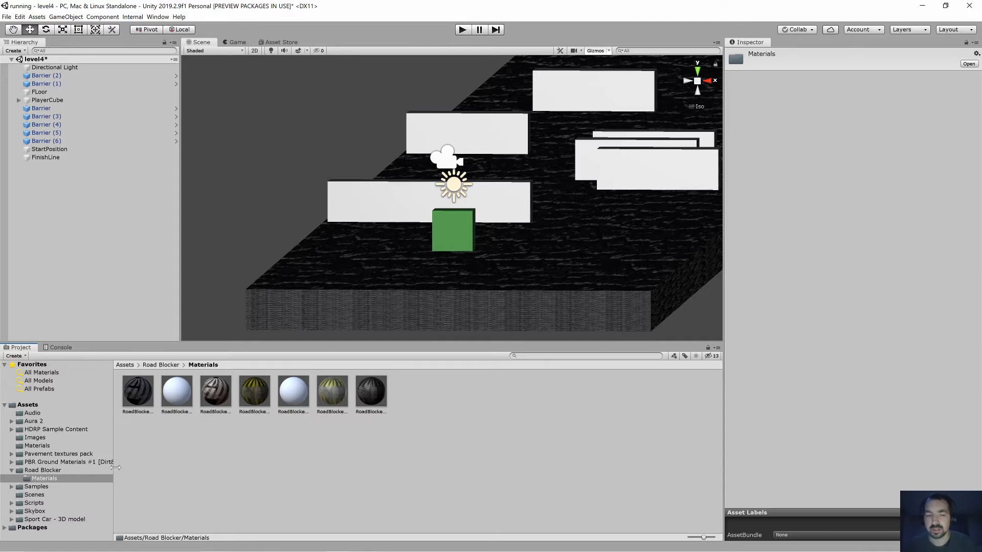
{"action": "left_click", "coordinate": [45, 470]}
{"action": "left_click", "coordinate": [338, 390]}
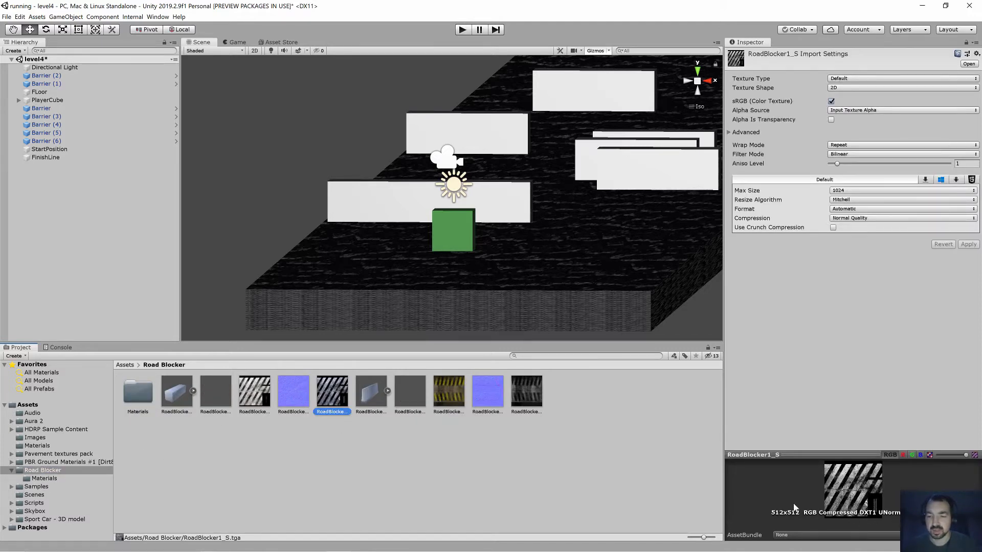
Apply the yellow-striped RoadBlocker2_D and the white-striped Road Blocker materials to the floor's barriers, and play-test the level.
{"action": "left_click", "coordinate": [48, 479]}
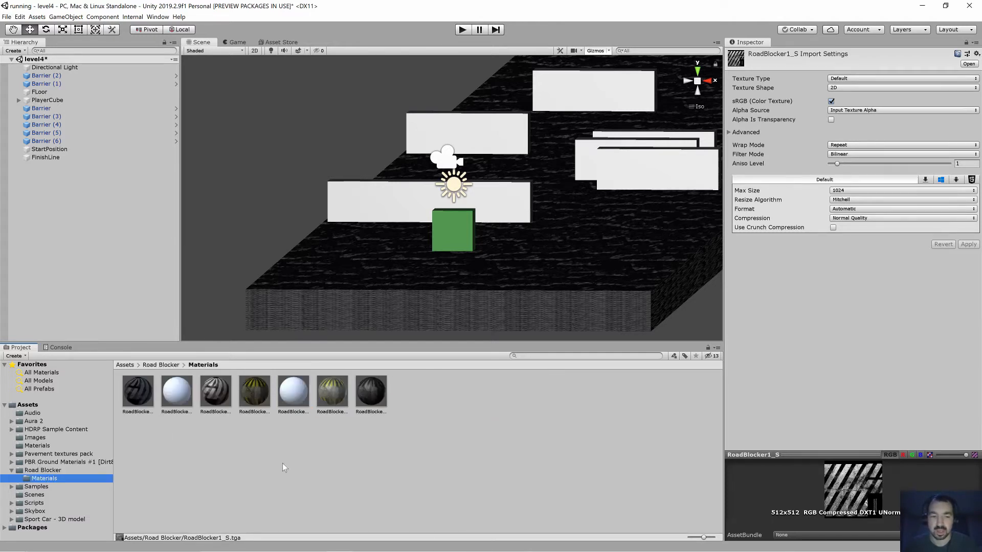
{"action": "left_click", "coordinate": [355, 397]}
{"action": "left_click", "coordinate": [332, 394]}
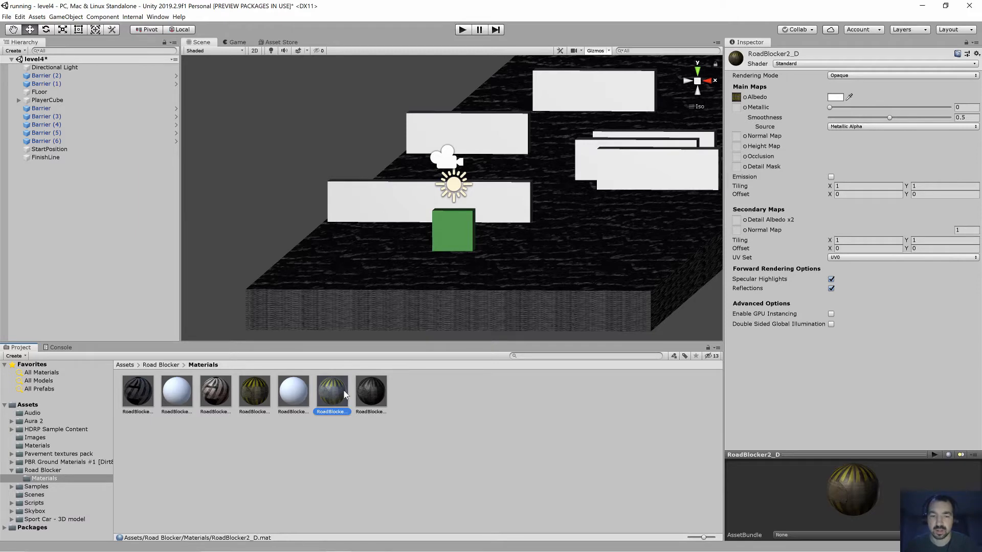
{"action": "left_click_drag", "start_coordinate": [332, 402], "coordinate": [372, 185]}
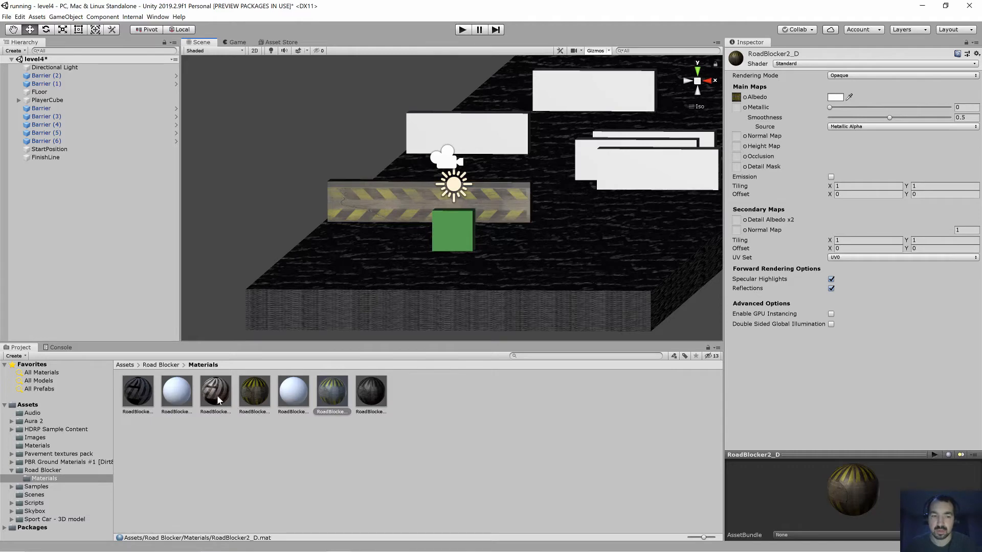
{"action": "left_click_drag", "start_coordinate": [218, 400], "coordinate": [495, 134]}
{"action": "left_click", "coordinate": [464, 29]}
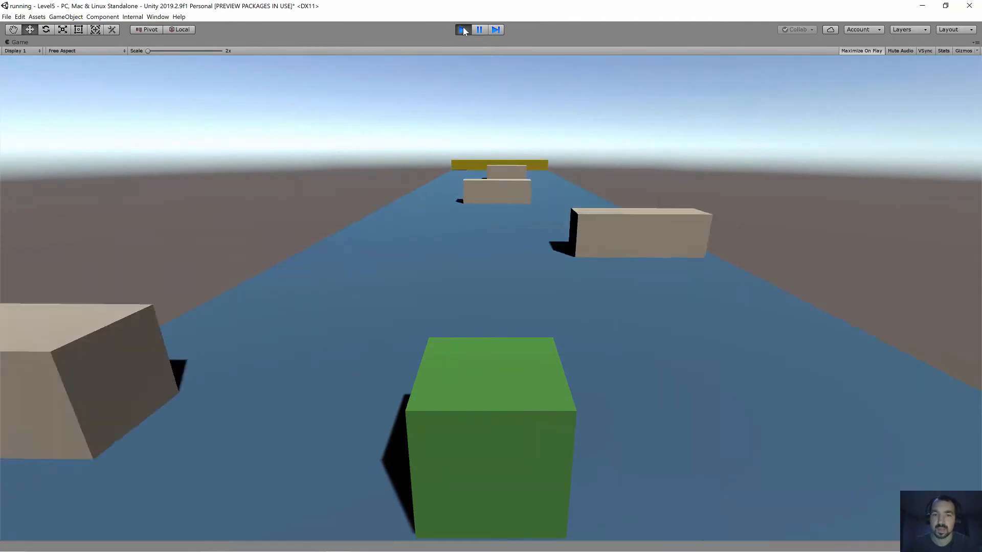
{"action": "left_click", "coordinate": [462, 30]}
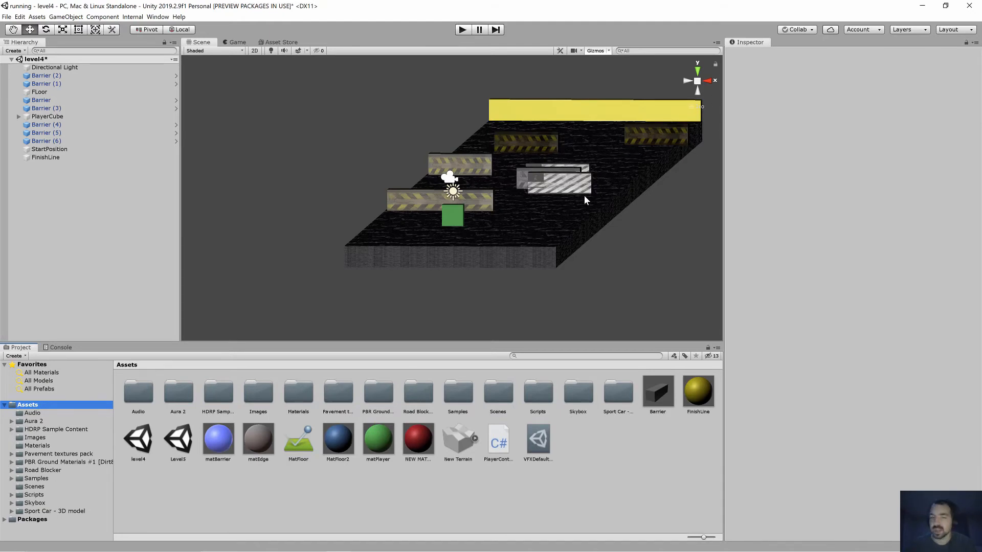
Search the Asset Store for "constructrion cone", limit the results to free assets and open the Industrial Props Kit.
{"action": "left_click", "coordinate": [280, 42]}
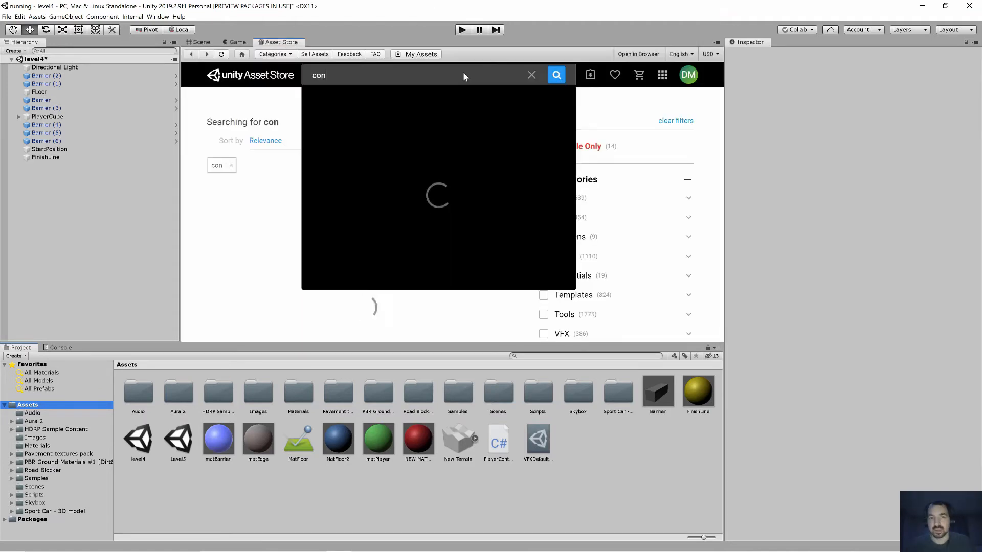
{"action": "type", "text": "structrion cone"}
{"action": "key", "text": "Return"}
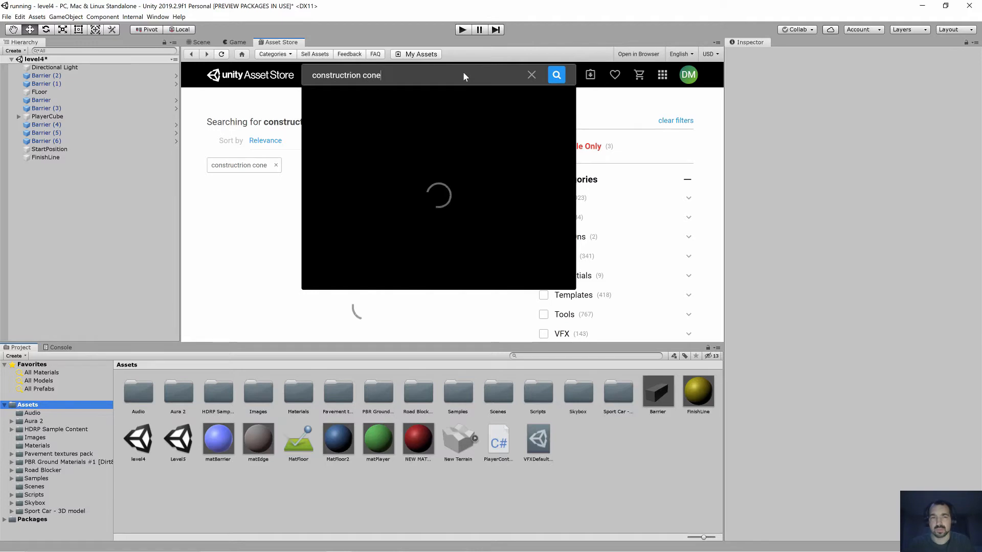
{"action": "left_click", "coordinate": [543, 265]}
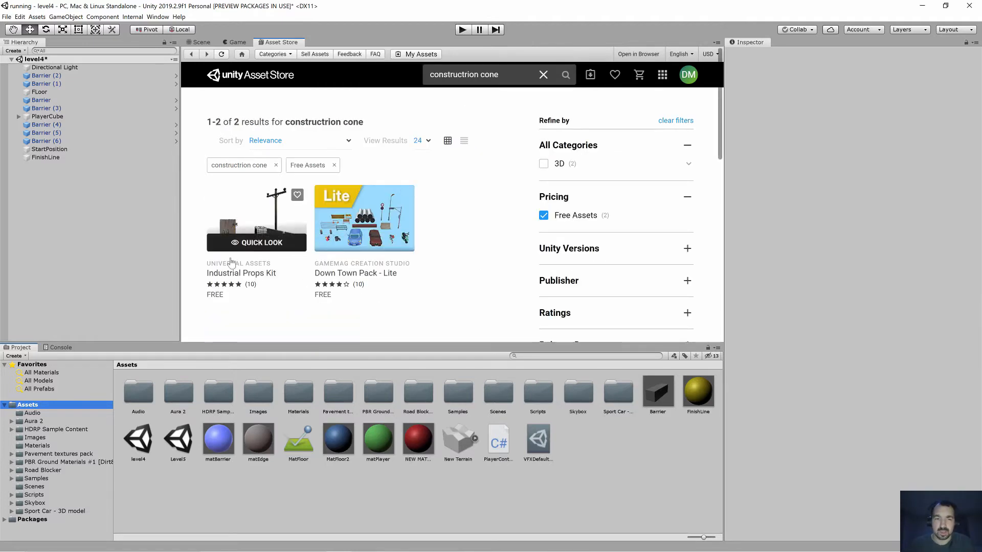
{"action": "left_click", "coordinate": [260, 213]}
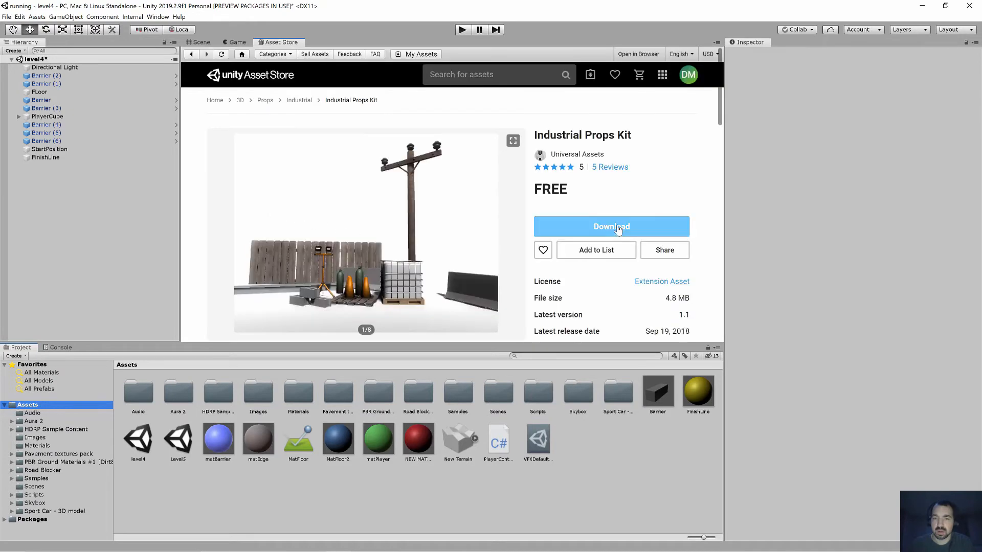
Download the Industrial Props Kit and import all of its contents into the project.
{"action": "left_click", "coordinate": [612, 228]}
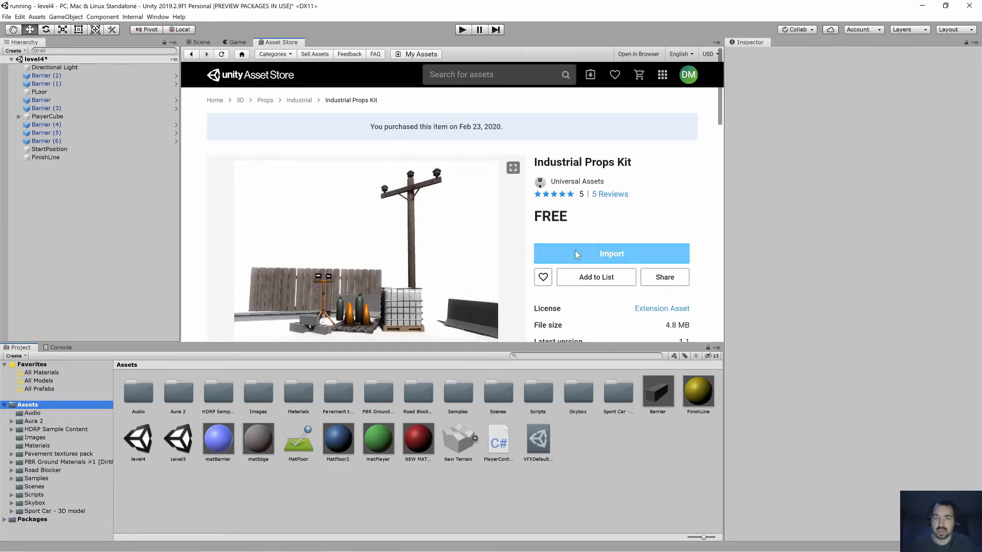
{"action": "left_click", "coordinate": [574, 250]}
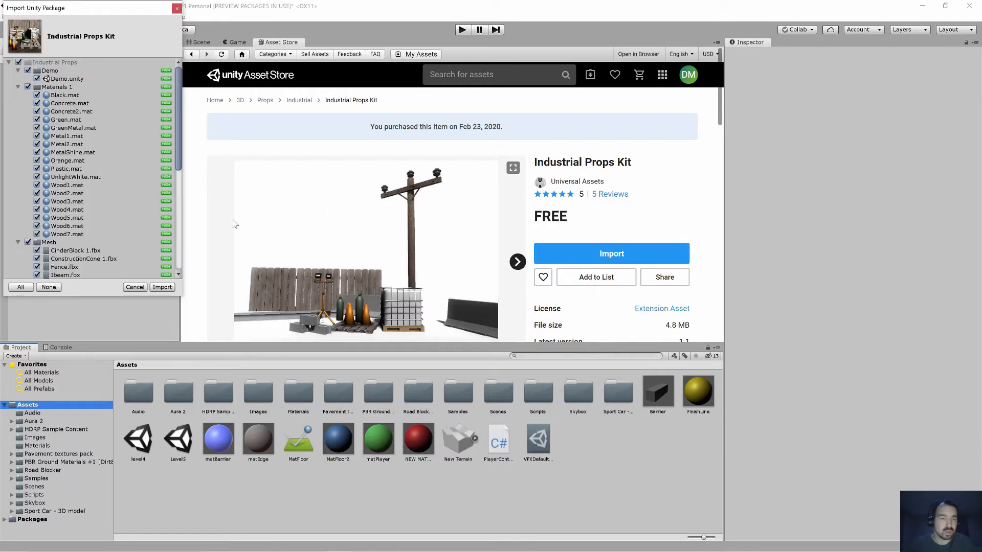
{"action": "left_click", "coordinate": [162, 287]}
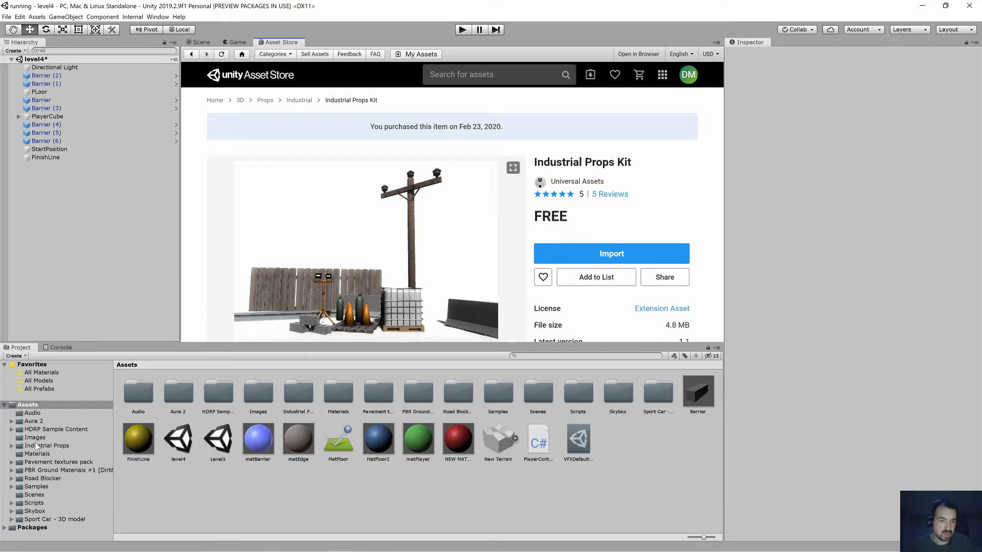
Return to the scene and open the Prefabs folder of Industrial Props, checking its Textures folder on the way.
{"action": "left_click", "coordinate": [36, 446]}
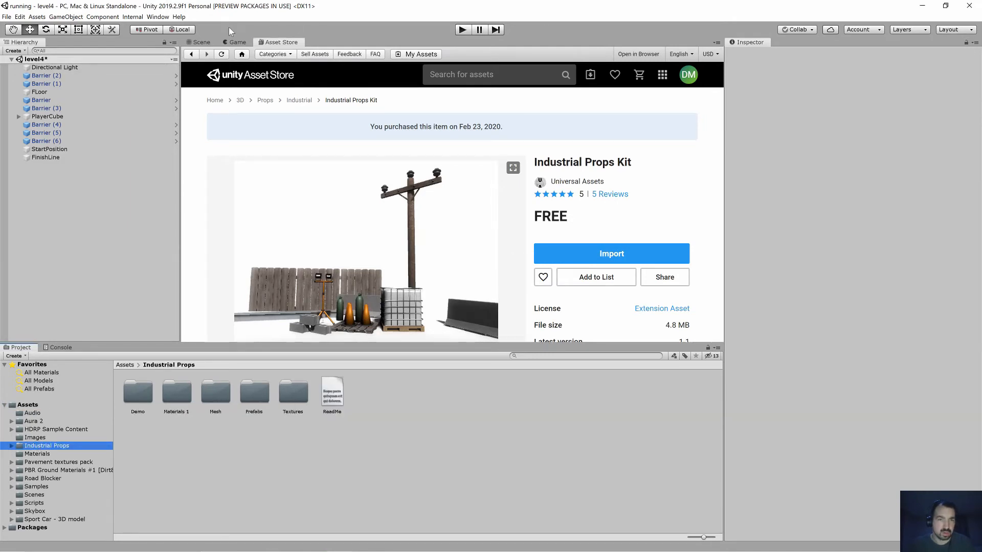
{"action": "left_click", "coordinate": [201, 42]}
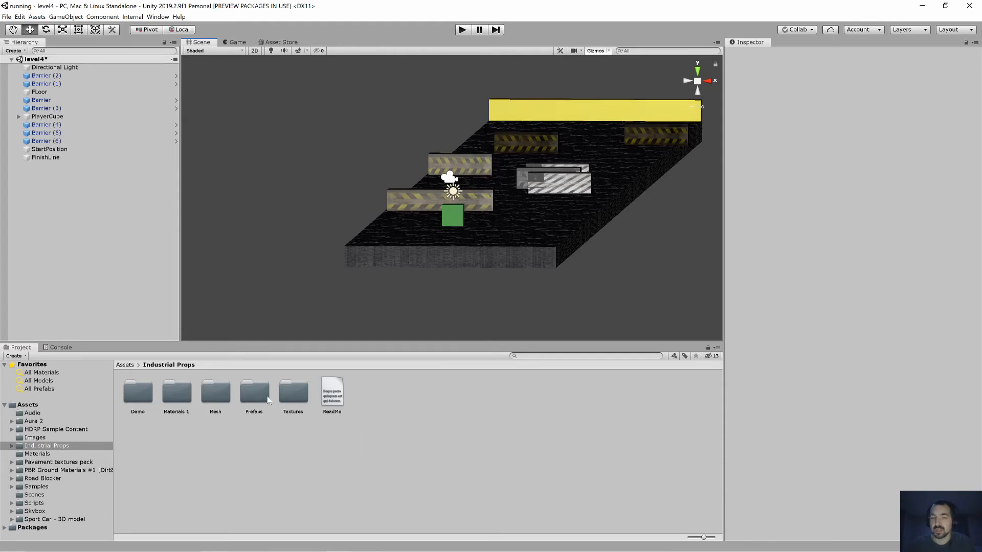
{"action": "double_click", "coordinate": [285, 399]}
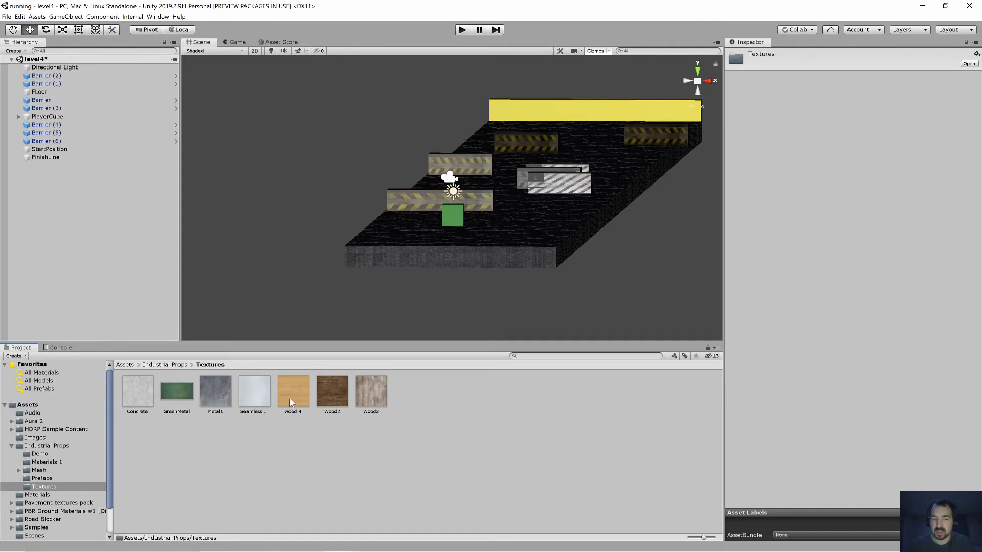
{"action": "left_click", "coordinate": [164, 365]}
{"action": "left_click", "coordinate": [254, 399]}
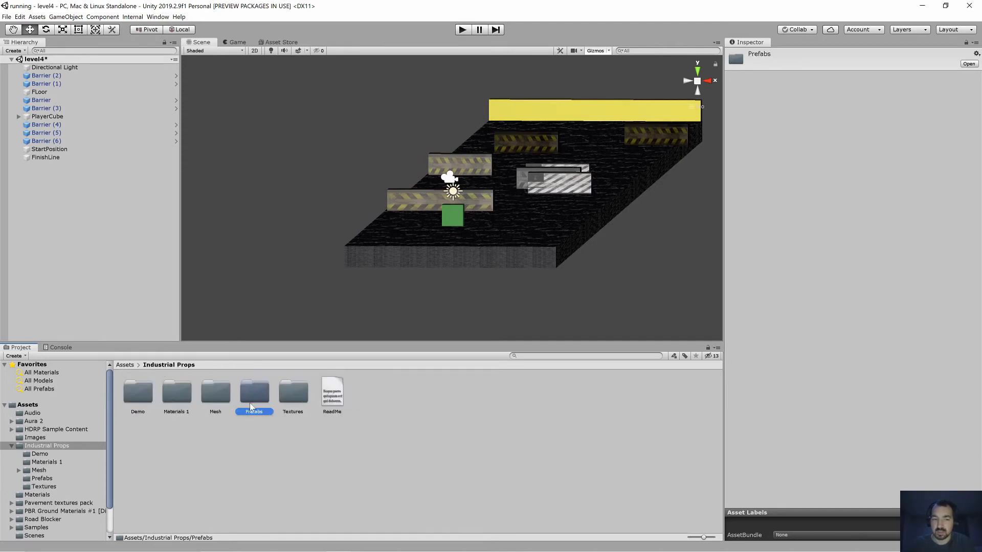
{"action": "double_click", "coordinate": [254, 399]}
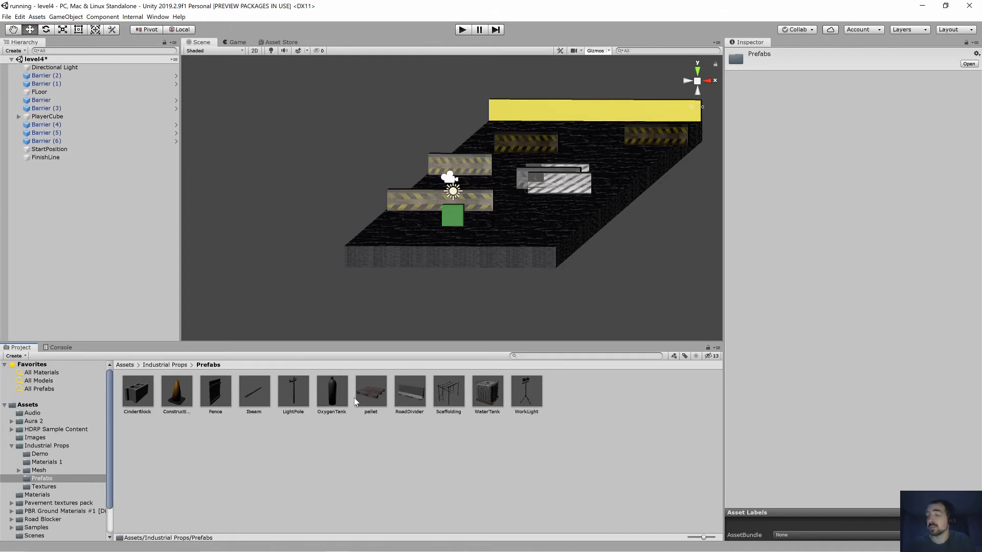
Place a ConstructionCone prefab in the scene and set its Y position to 1.
{"action": "left_click_drag", "start_coordinate": [167, 396], "coordinate": [643, 122]}
{"action": "right_click_drag", "start_coordinate": [664, 158], "coordinate": [666, 193]}
{"action": "middle_click_drag", "start_coordinate": [666, 192], "coordinate": [553, 204]}
{"action": "left_click_drag", "start_coordinate": [649, 165], "coordinate": [490, 160]}
{"action": "right_click_drag", "start_coordinate": [381, 170], "coordinate": [454, 178]}
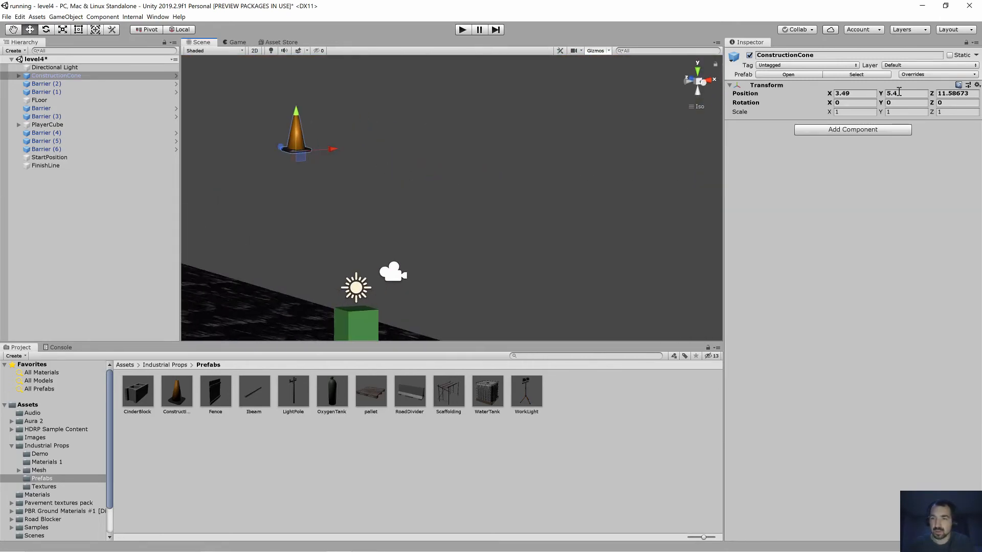
{"action": "left_click", "coordinate": [918, 95]}
{"action": "type", "text": "1"}
Move the cone along the floor to just before the yellow finish line, at about X 0.58, Y 0.46, Z 96.18.
{"action": "left_click_drag", "start_coordinate": [335, 294], "coordinate": [239, 301]}
{"action": "right_click_drag", "start_coordinate": [261, 260], "coordinate": [437, 304]}
{"action": "middle_click_drag", "start_coordinate": [437, 303], "coordinate": [309, 304]}
{"action": "left_click_drag", "start_coordinate": [430, 273], "coordinate": [678, 257]}
{"action": "middle_click_drag", "start_coordinate": [678, 257], "coordinate": [396, 190]}
{"action": "scroll", "coordinate": [397, 191], "scroll_direction": "down", "scroll_amount": 10}
{"action": "left_click_drag", "start_coordinate": [438, 208], "coordinate": [679, 206]}
{"action": "middle_click_drag", "start_coordinate": [657, 207], "coordinate": [328, 205]}
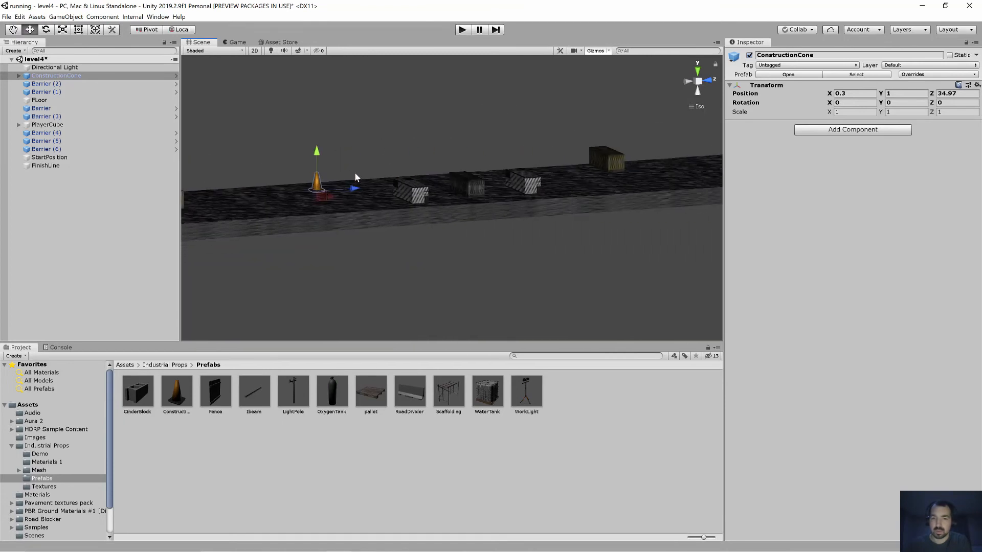
{"action": "left_click_drag", "start_coordinate": [356, 184], "coordinate": [708, 198]}
{"action": "middle_click_drag", "start_coordinate": [707, 199], "coordinate": [330, 199]}
{"action": "middle_click_drag", "start_coordinate": [705, 192], "coordinate": [545, 258]}
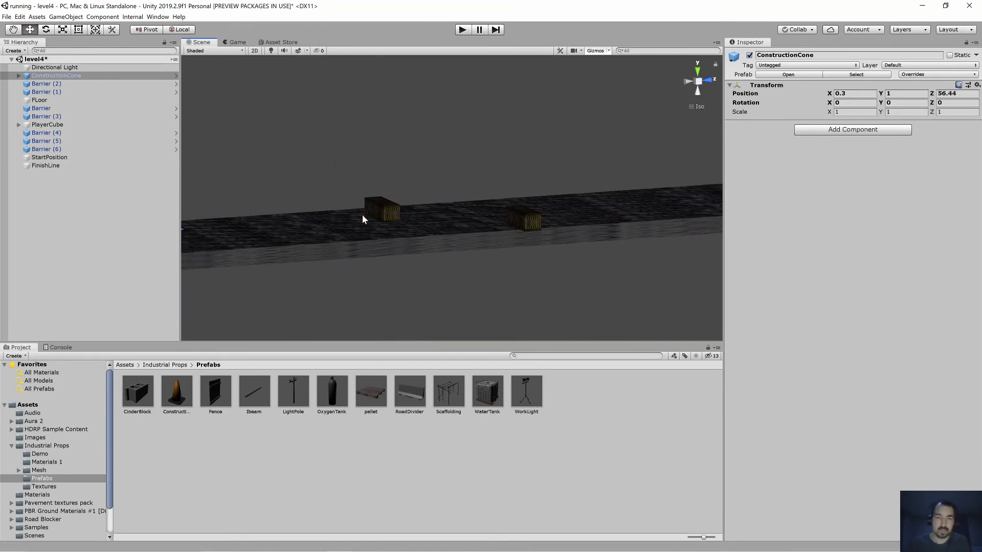
{"action": "middle_click_drag", "start_coordinate": [362, 214], "coordinate": [433, 211]}
{"action": "left_click_drag", "start_coordinate": [226, 228], "coordinate": [680, 219]}
{"action": "middle_click_drag", "start_coordinate": [677, 222], "coordinate": [328, 221]}
{"action": "left_click_drag", "start_coordinate": [331, 201], "coordinate": [517, 211]}
{"action": "left_click_drag", "start_coordinate": [497, 194], "coordinate": [532, 215]}
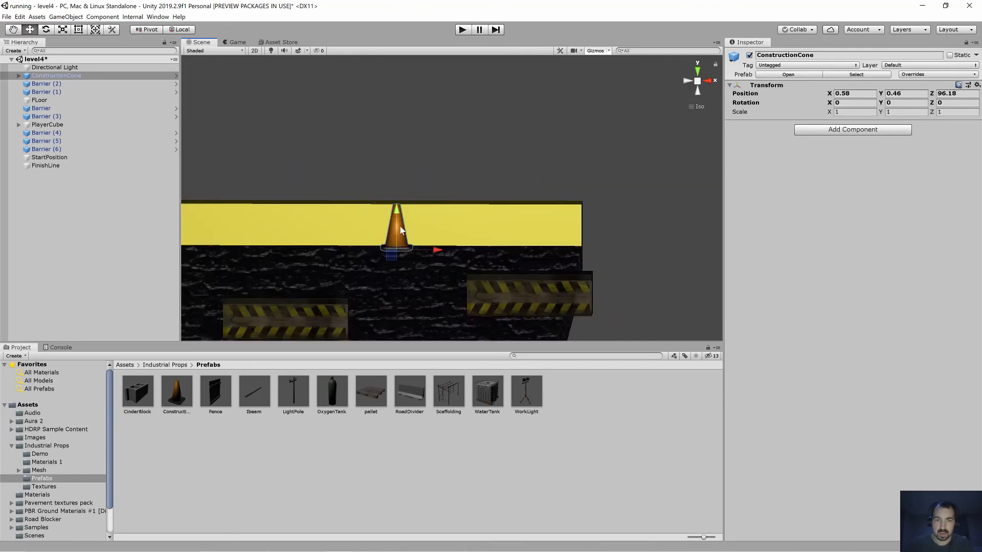
Duplicate the construction cone and shift the copy along the finish line to about X -0.67.
{"action": "left_click", "coordinate": [390, 229]}
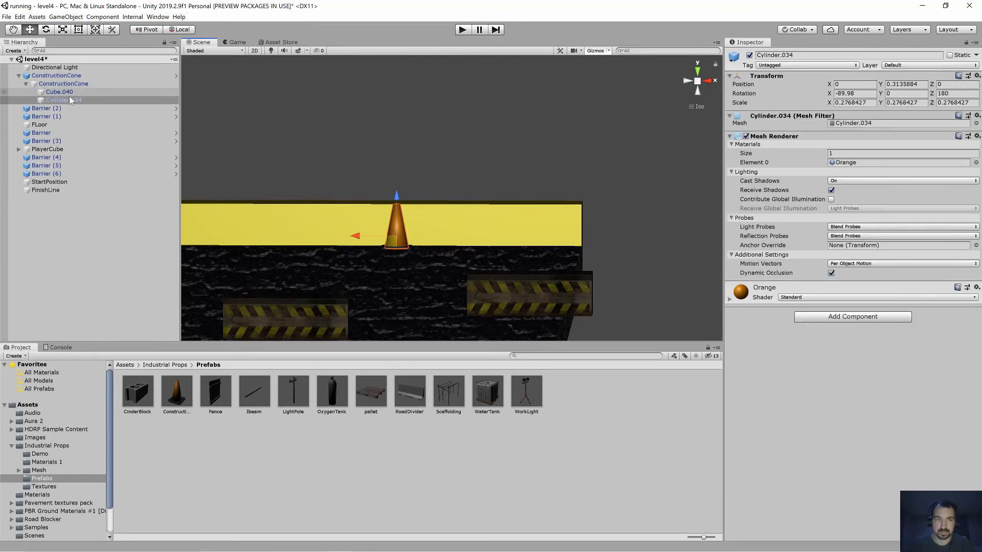
{"action": "left_click", "coordinate": [18, 77]}
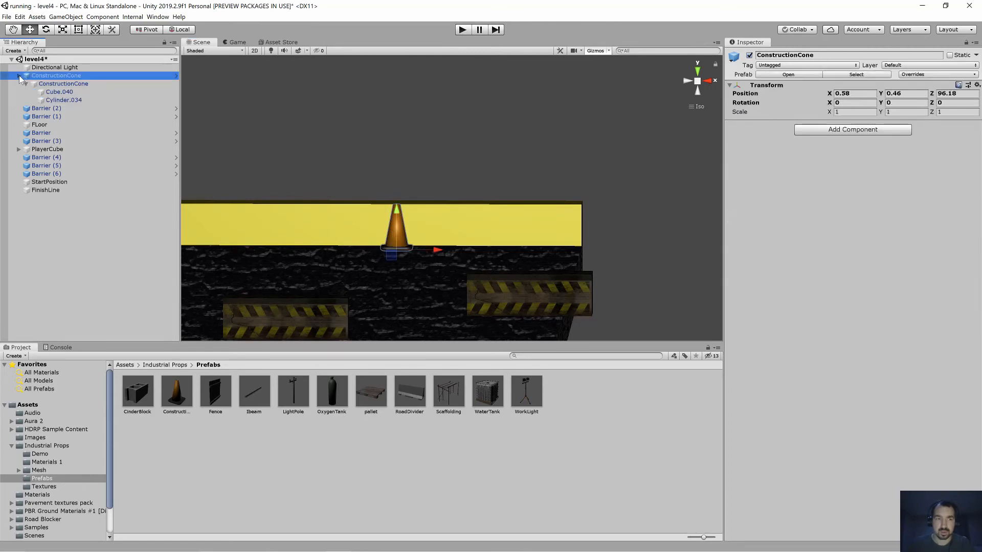
{"action": "left_click", "coordinate": [19, 76]}
{"action": "right_click", "coordinate": [56, 78]}
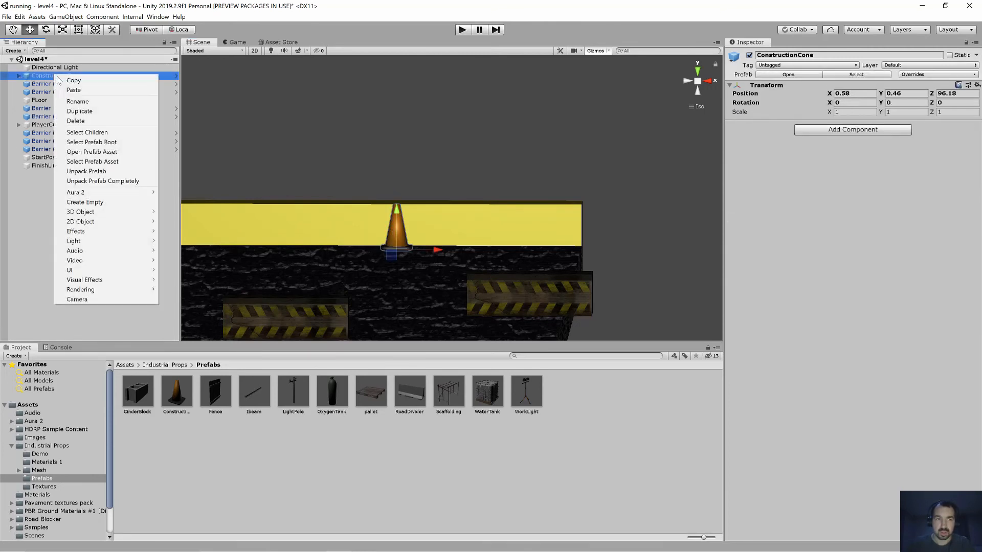
{"action": "left_click", "coordinate": [80, 111]}
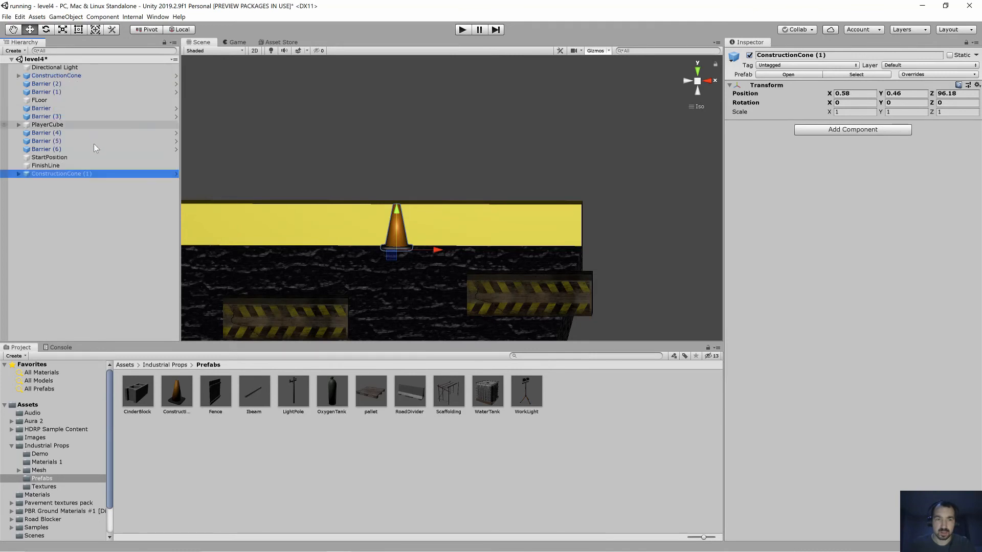
{"action": "left_click_drag", "start_coordinate": [443, 251], "coordinate": [235, 249]}
Add three more cone copies, spaced evenly along the finish line in the negative X direction to about X -4.35.
{"action": "right_click", "coordinate": [88, 174]}
{"action": "left_click", "coordinate": [122, 217]}
{"action": "right_click", "coordinate": [113, 183]}
{"action": "left_click", "coordinate": [123, 217]}
{"action": "right_click", "coordinate": [89, 190]}
{"action": "left_click", "coordinate": [123, 228]}
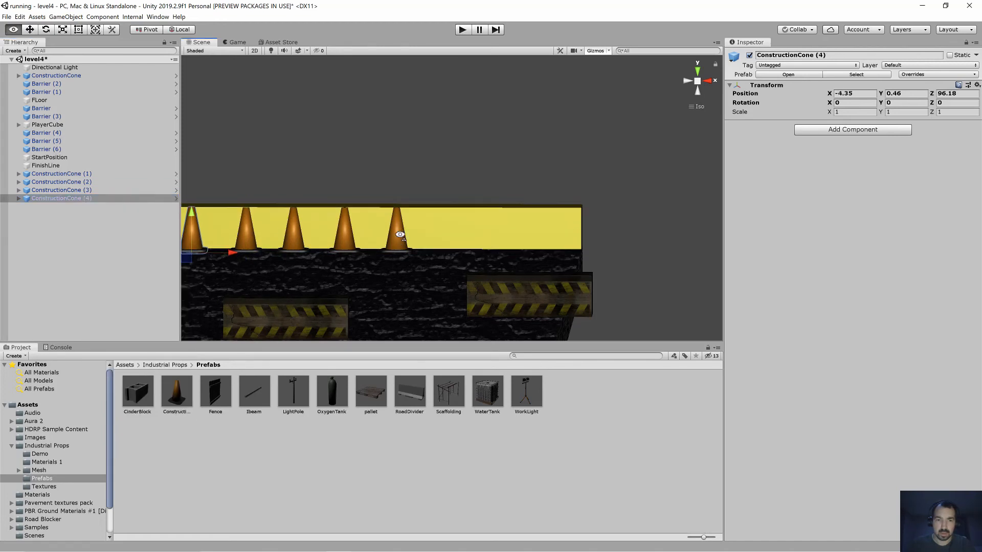
Duplicate ConstructionCone (1) and its copy, placing the two new cones at about X 1.78 and X 2.94.
{"action": "left_click", "coordinate": [98, 175]}
{"action": "right_click", "coordinate": [98, 173]}
{"action": "left_click", "coordinate": [122, 211]}
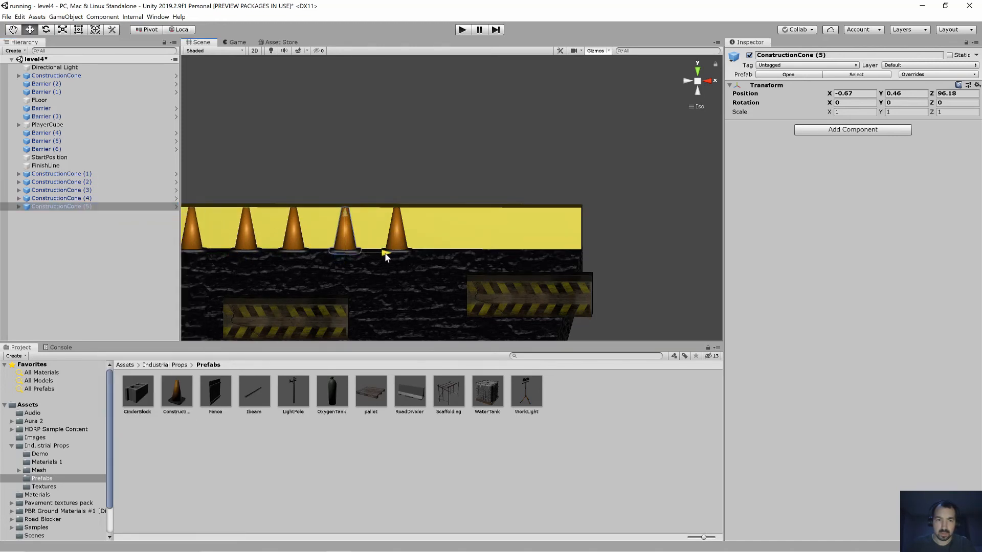
{"action": "left_click_drag", "start_coordinate": [384, 254], "coordinate": [533, 261]}
{"action": "right_click", "coordinate": [87, 206]}
{"action": "left_click", "coordinate": [145, 243]}
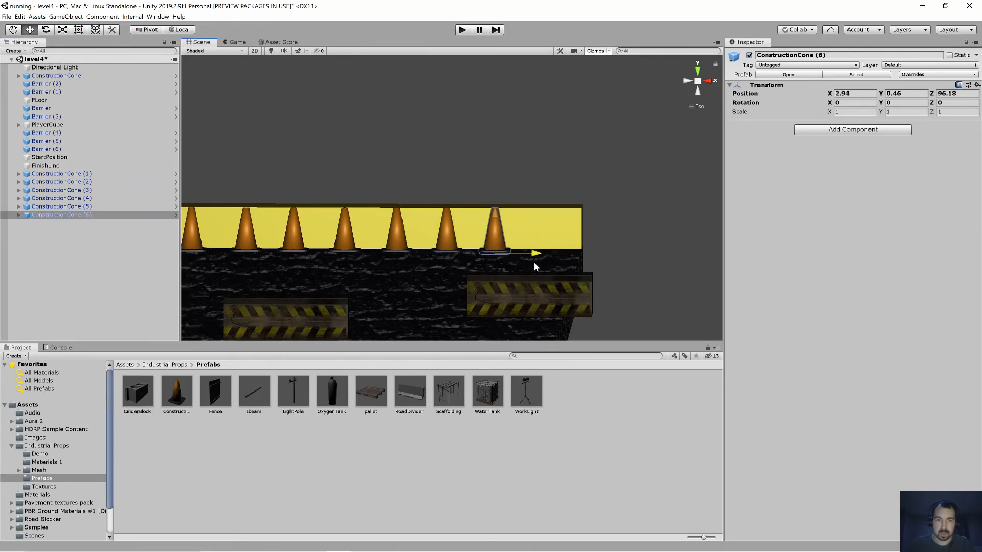
Duplicate the cone at X 2.94 and place the copy near the floor's edge at about X 4.37.
{"action": "right_click", "coordinate": [92, 215]}
{"action": "left_click", "coordinate": [115, 255]}
{"action": "right_click", "coordinate": [84, 215]}
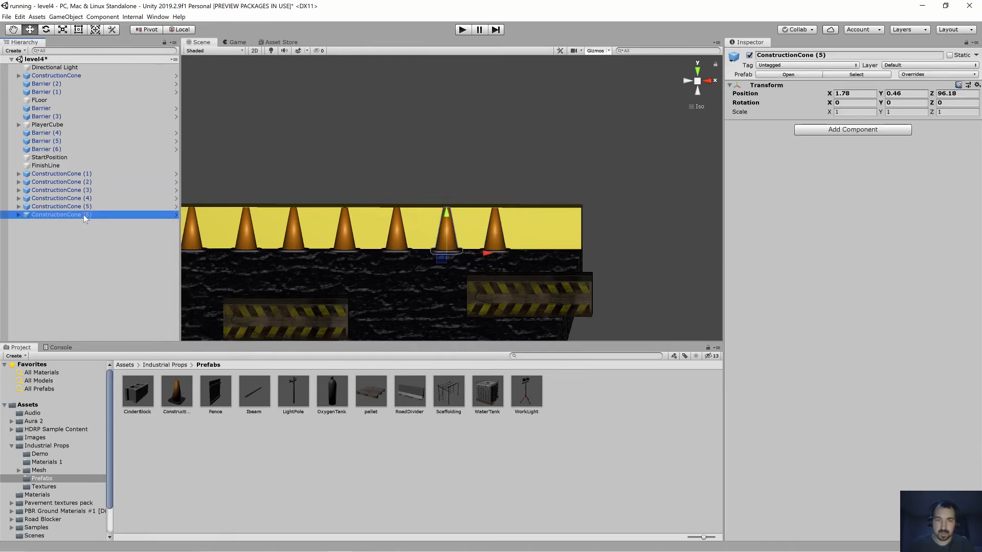
{"action": "left_click", "coordinate": [115, 252]}
{"action": "left_click_drag", "start_coordinate": [543, 253], "coordinate": [591, 259]}
Play-test the level with the row of cones at the finish line, ending play mode when finished.
{"action": "scroll", "coordinate": [382, 253], "scroll_direction": "down", "scroll_amount": 3}
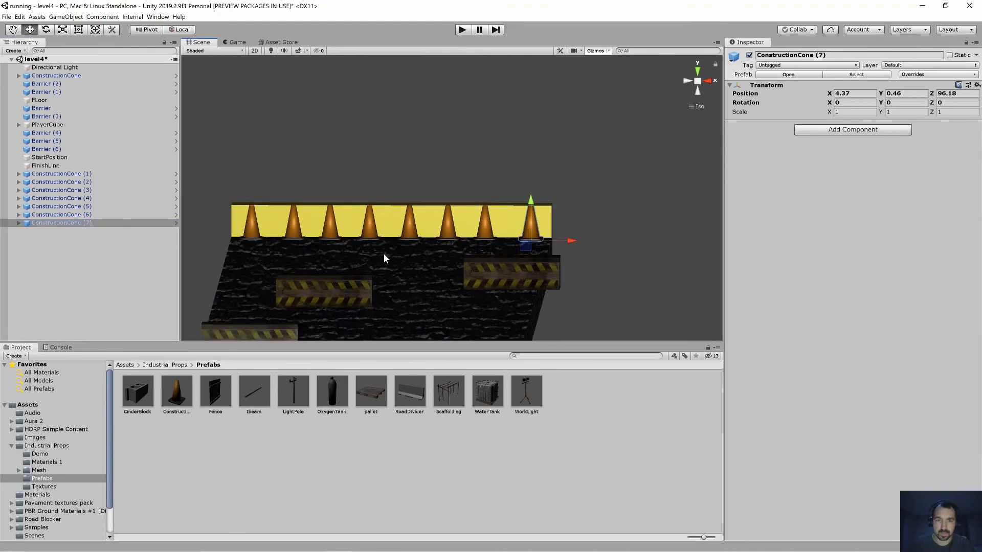
{"action": "left_click", "coordinate": [461, 29]}
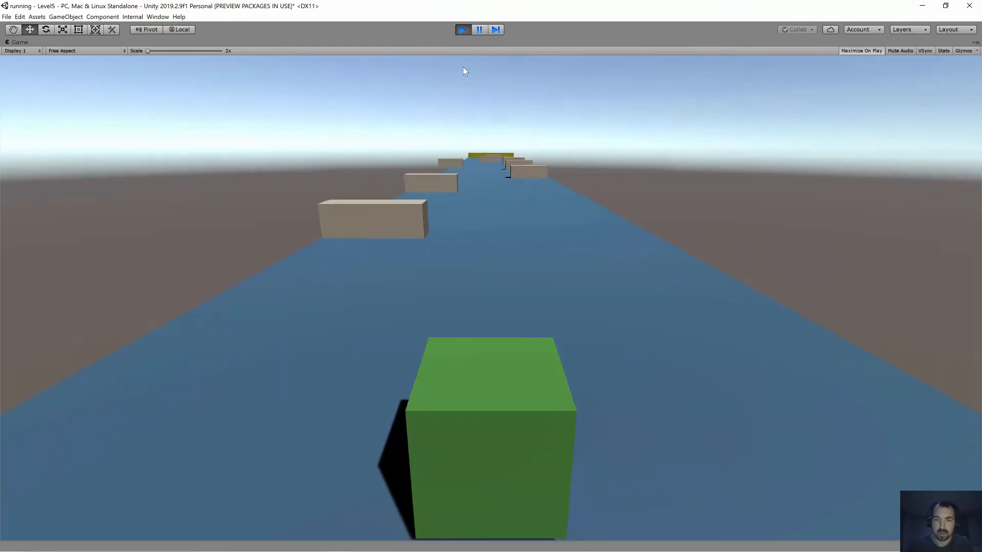
{"action": "left_click", "coordinate": [464, 30]}
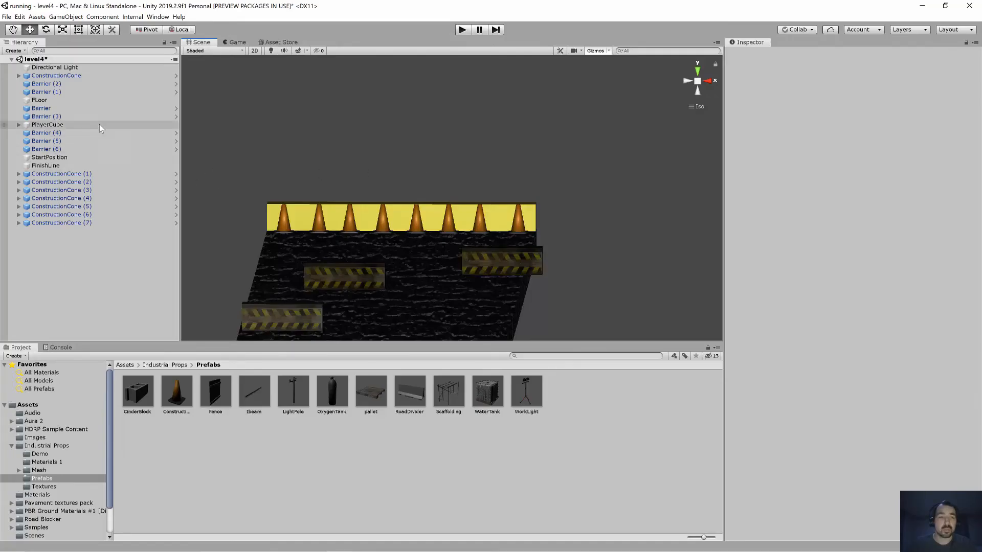
Reorder the original ConstructionCone in the scene hierarchy to sit directly above its seven copies.
{"action": "left_click", "coordinate": [72, 174]}
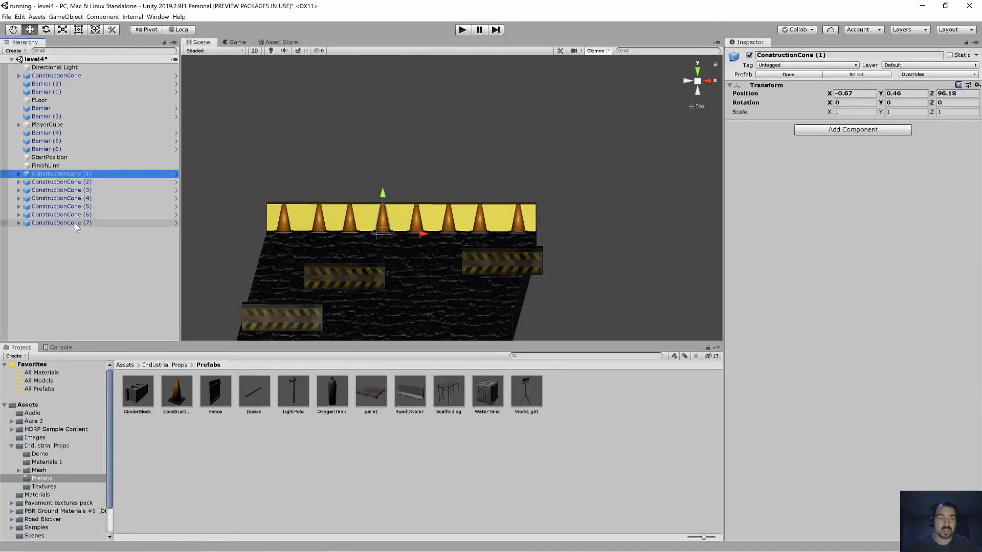
{"action": "left_click", "coordinate": [74, 223], "text": "shift"}
{"action": "left_click_drag", "start_coordinate": [77, 76], "coordinate": [72, 176]}
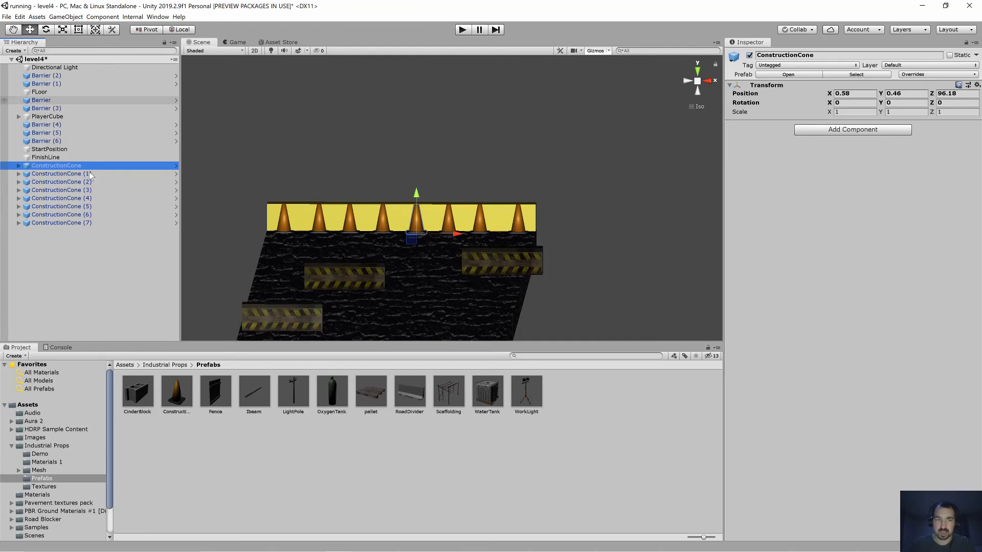
{"action": "left_click", "coordinate": [100, 255]}
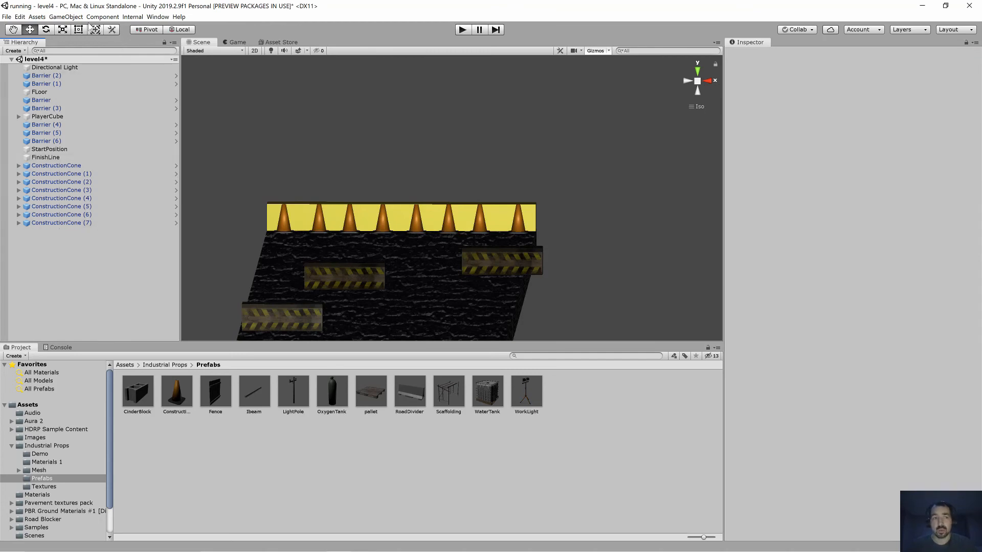
Create an empty game object in the scene and name it Cones.
{"action": "left_click", "coordinate": [102, 18]}
{"action": "mouse_move", "coordinate": [74, 20]}
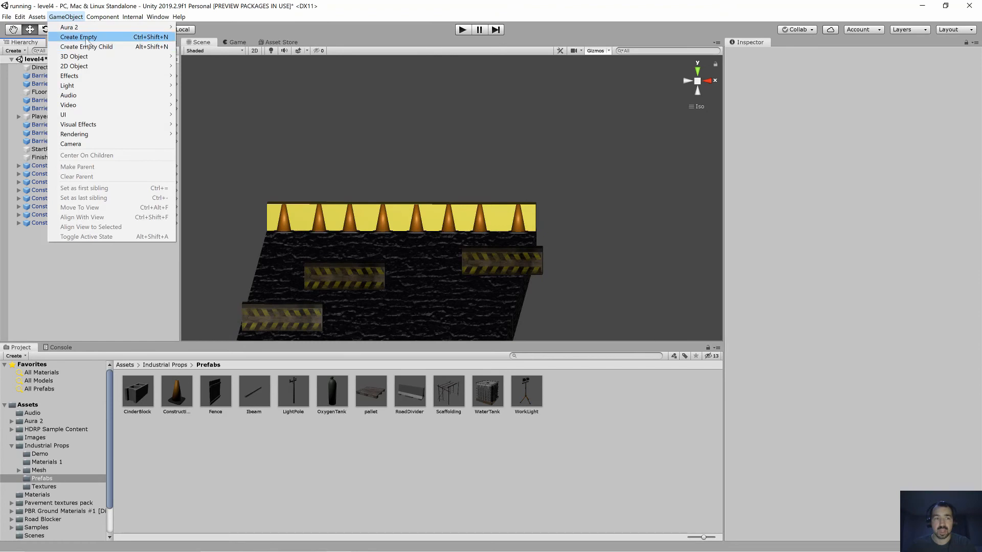
{"action": "left_click", "coordinate": [87, 38]}
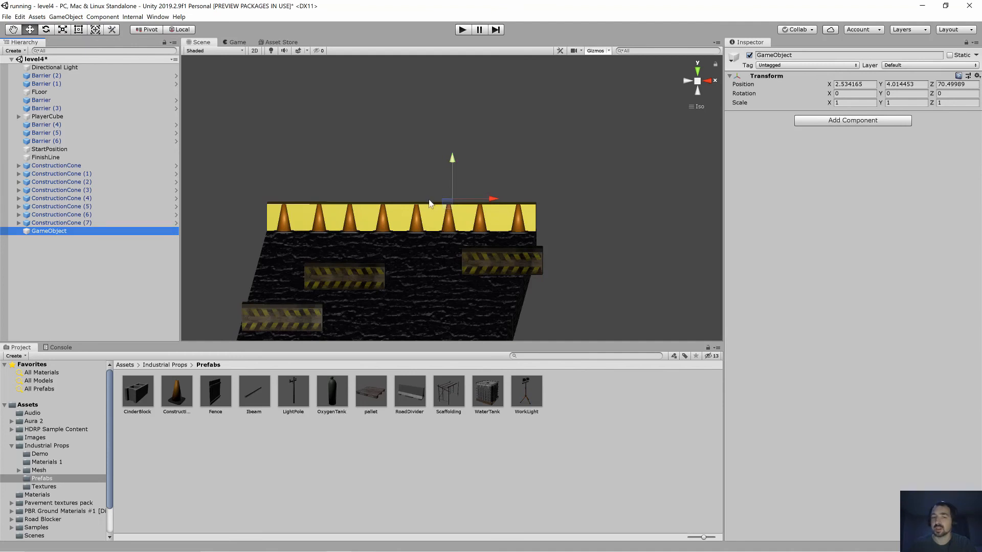
{"action": "left_click", "coordinate": [72, 232]}
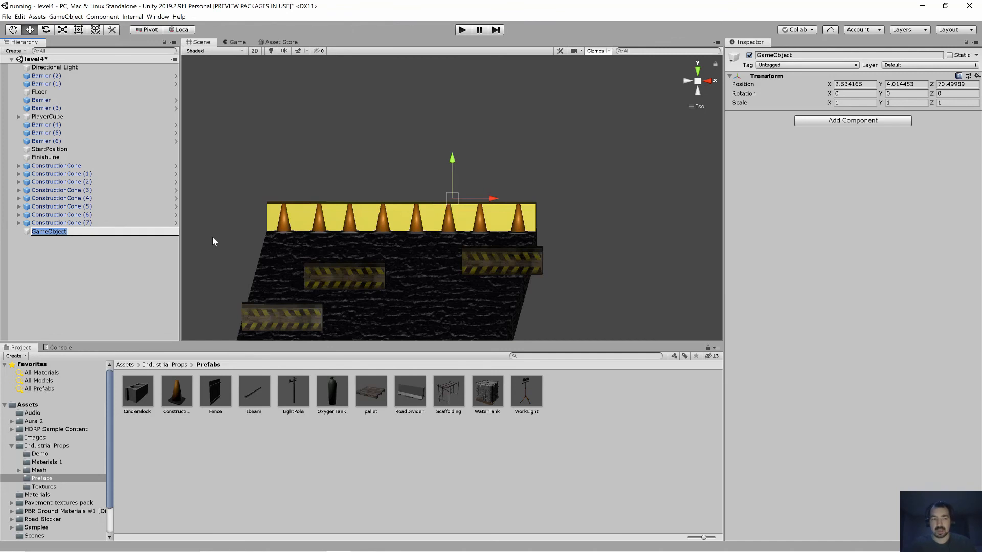
{"action": "type", "text": "Cones"}
{"action": "key", "text": "Return"}
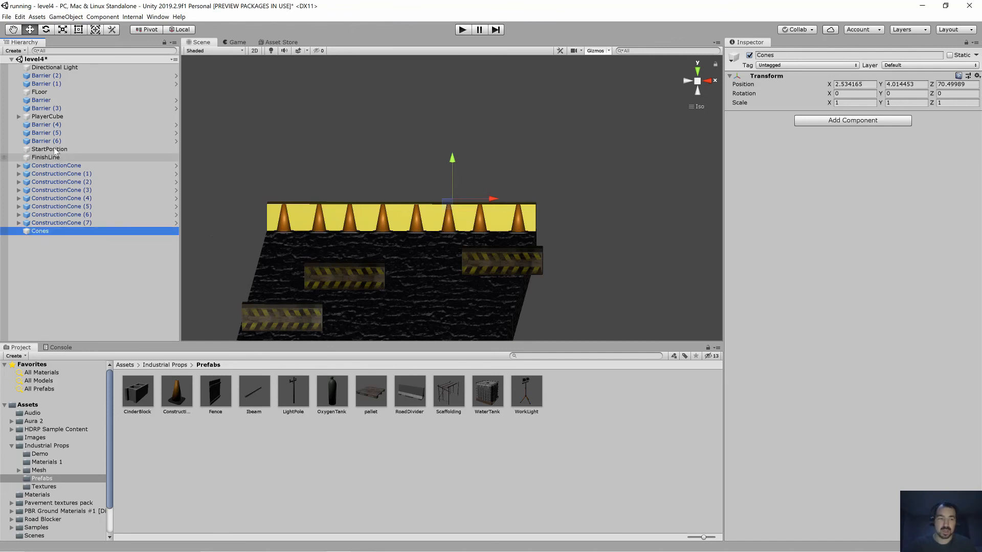
Make all eight construction cones children of the Cones object, check the group's contents and collapse it.
{"action": "left_click_drag", "start_coordinate": [58, 166], "coordinate": [43, 236]}
{"action": "left_click", "coordinate": [50, 223], "text": "shift"}
{"action": "left_click", "coordinate": [19, 165]}
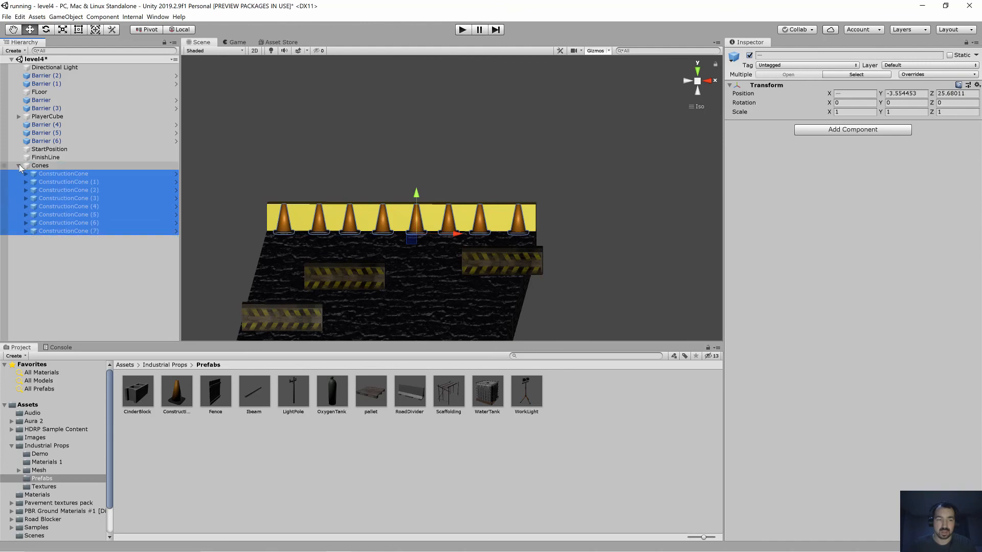
{"action": "left_click", "coordinate": [37, 177]}
{"action": "left_click", "coordinate": [34, 166]}
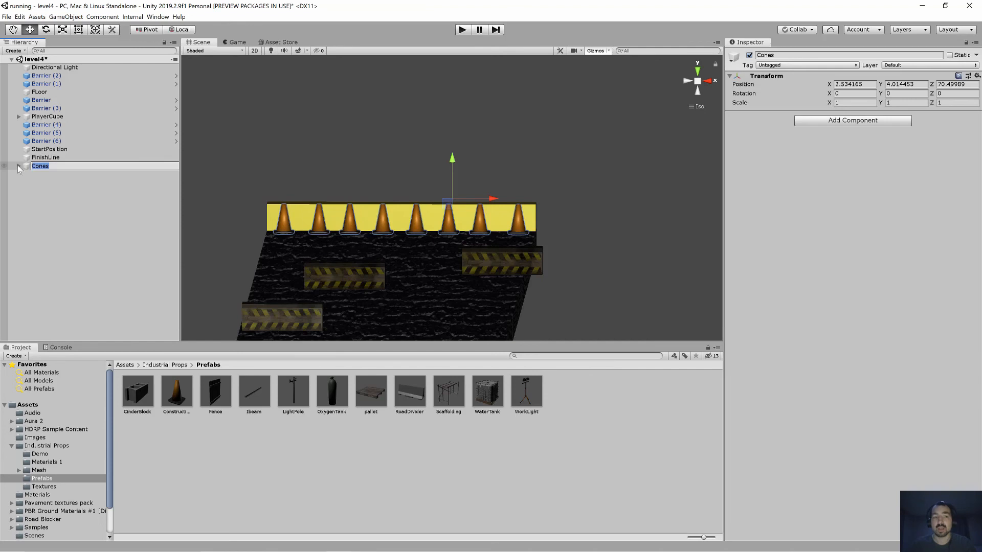
{"action": "left_click", "coordinate": [18, 166]}
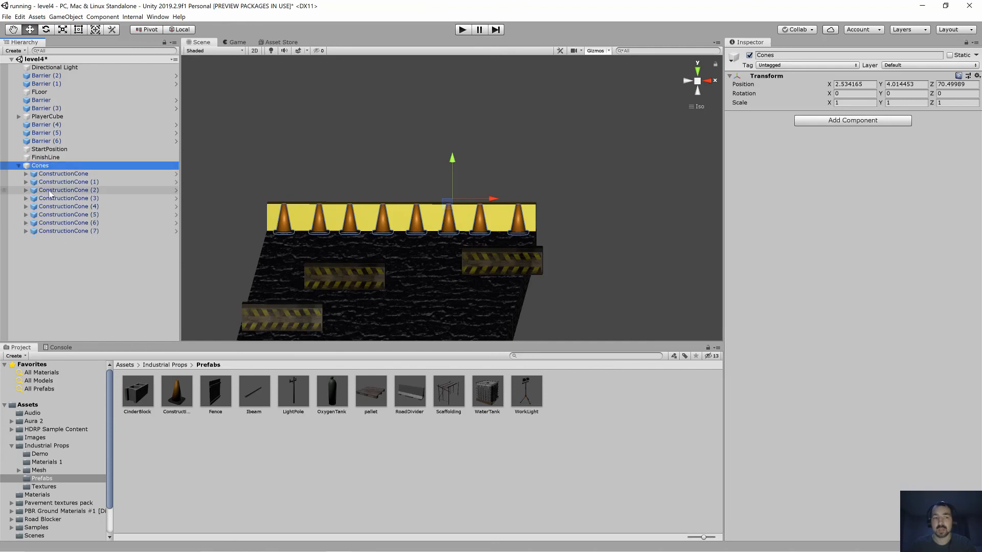
{"action": "left_click", "coordinate": [18, 166]}
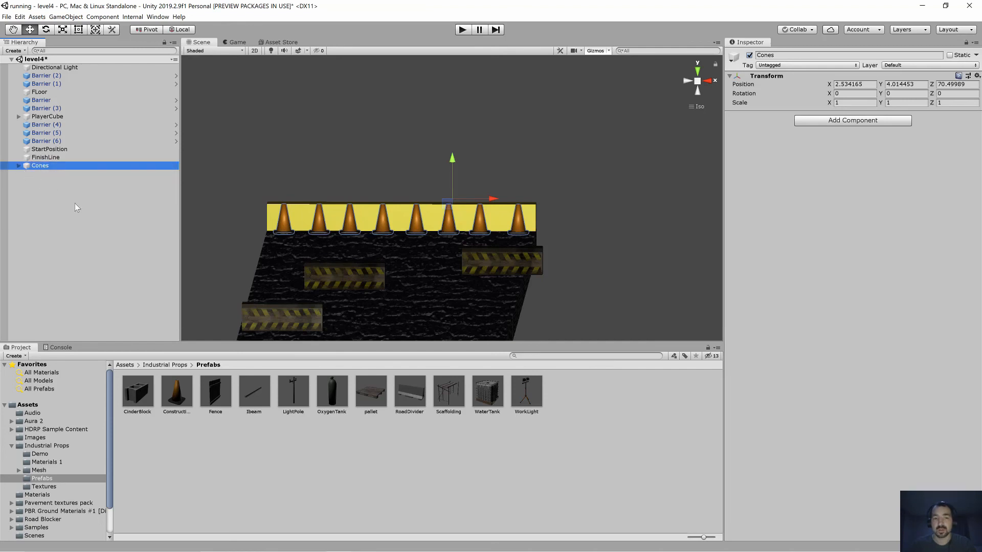
{"action": "scroll", "coordinate": [590, 280], "scroll_direction": "down", "scroll_amount": 5}
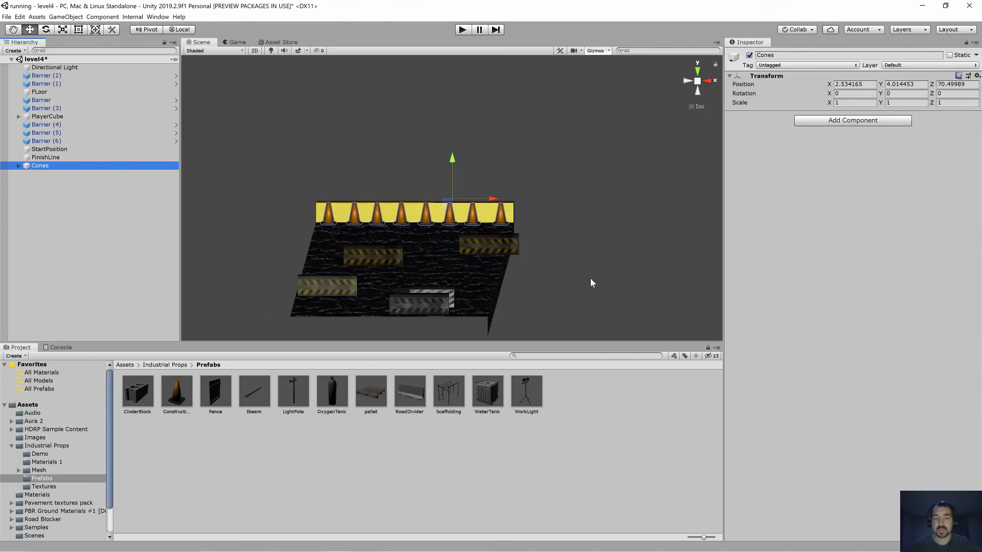
{"action": "left_click_drag", "start_coordinate": [574, 307], "coordinate": [550, 284], "text": "alt"}
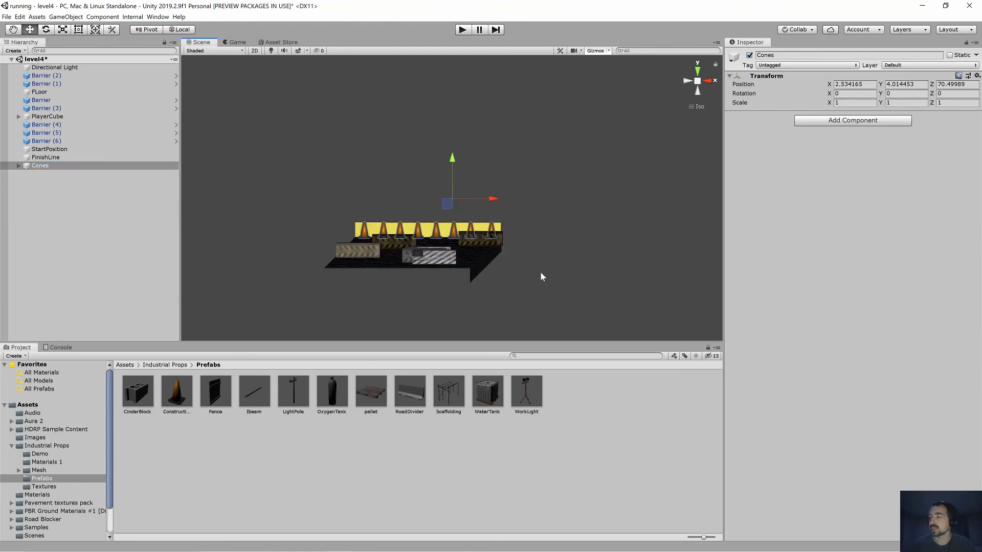